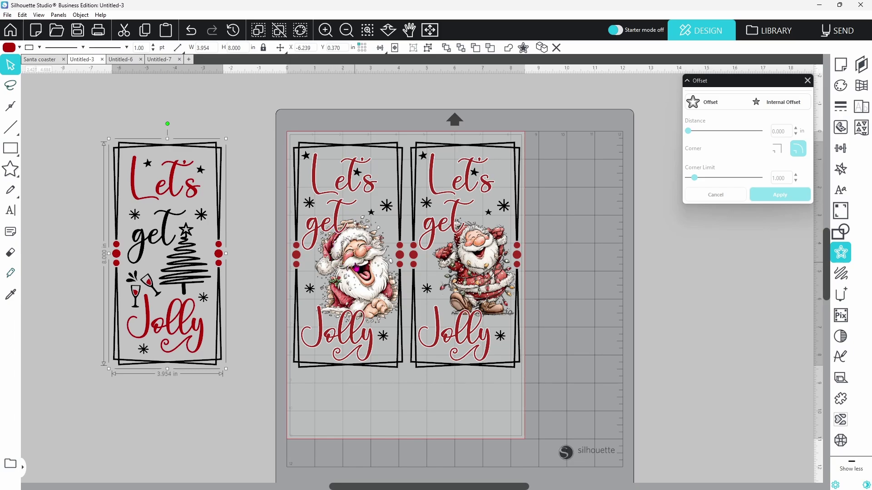
left_click(121, 60)
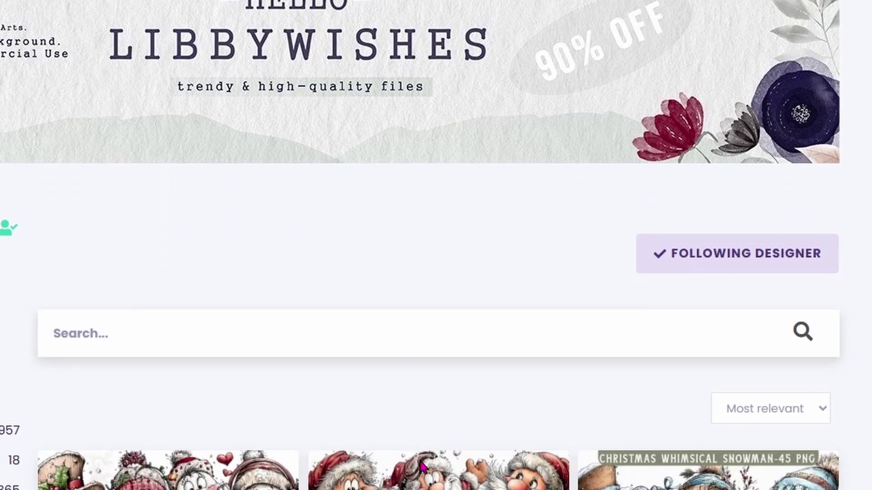
scroll(436, 245, "down", 20)
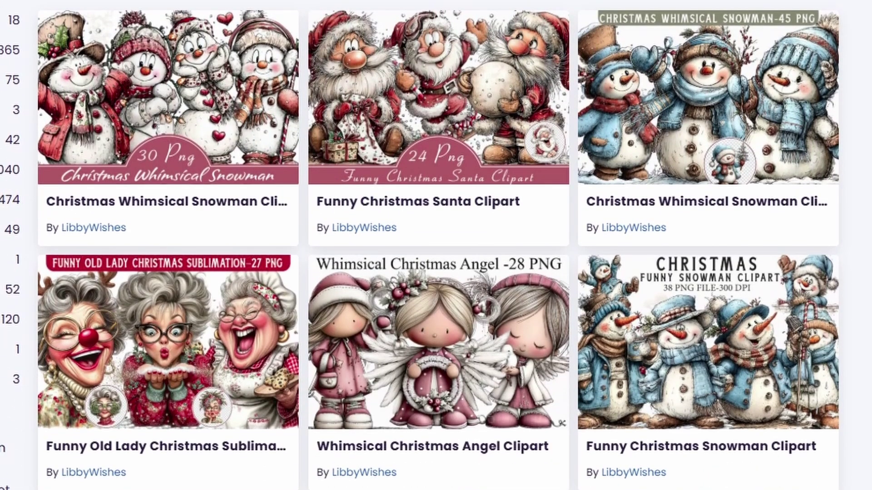
scroll(436, 245, "down", 19)
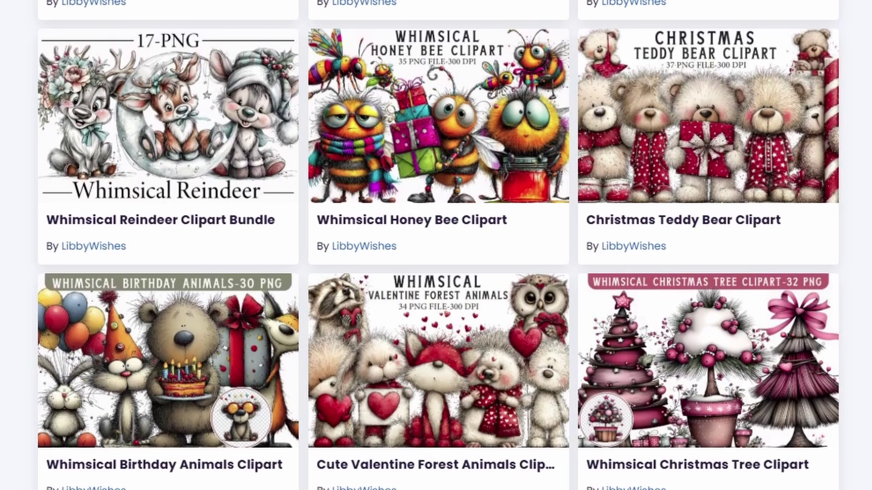
scroll(436, 245, "down", 16)
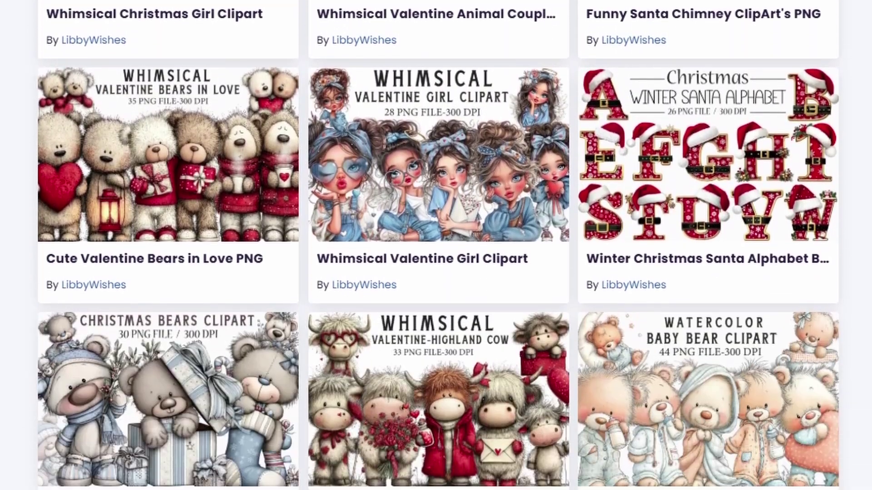
scroll(436, 245, "down", 15)
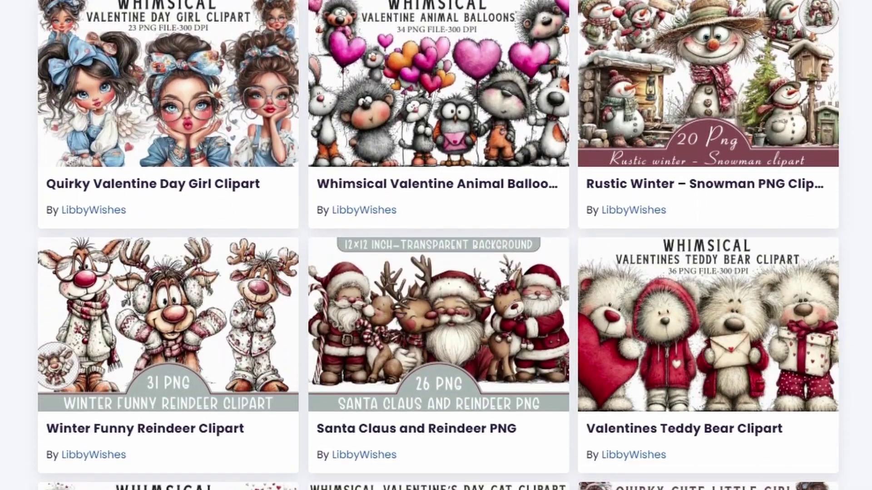
scroll(436, 245, "down", 20)
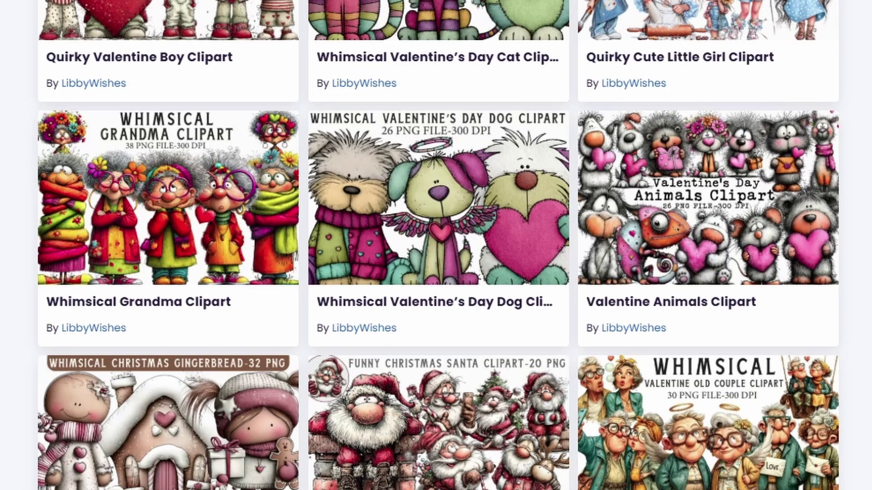
scroll(436, 245, "down", 10)
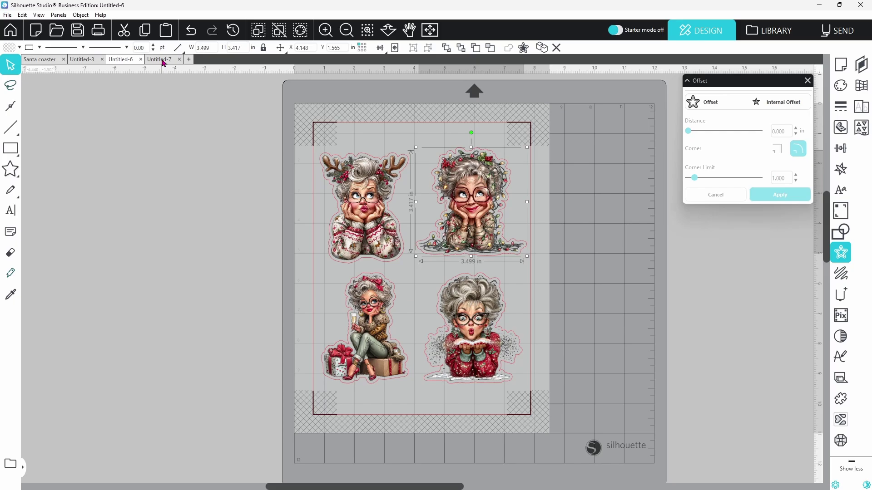
Copy the Mrs. Claus-with-gifts image from Untitled-6 into Untitled-7, left of the mat
left_click(376, 328)
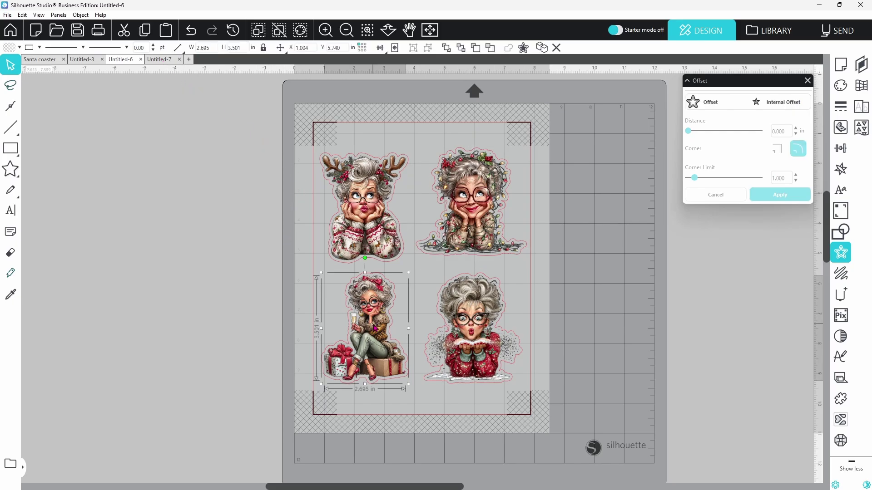
right_click(375, 328)
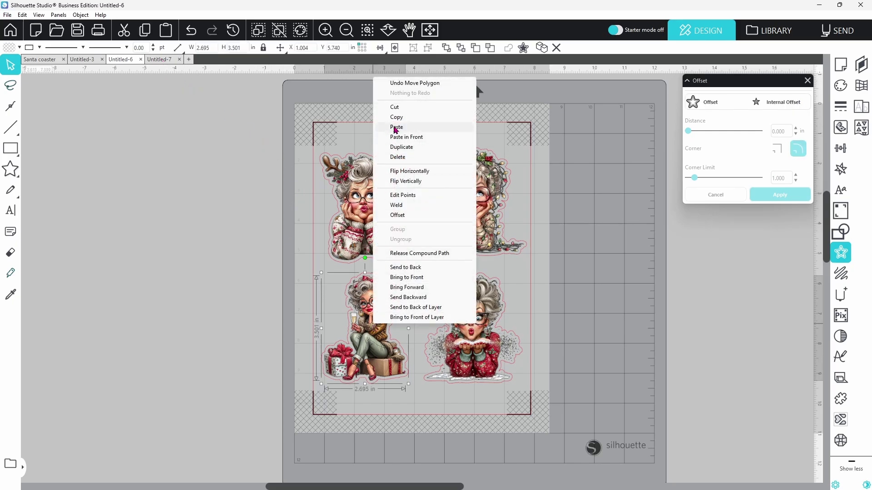
left_click(397, 119)
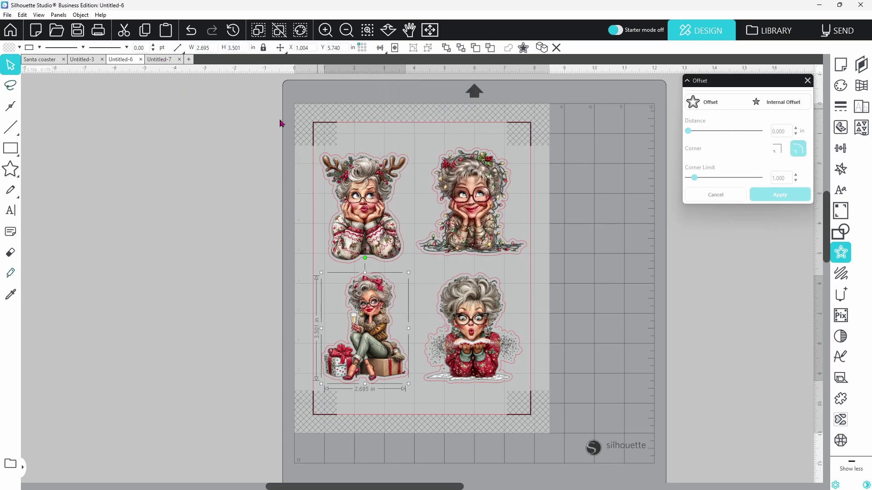
left_click(164, 60)
right_click(320, 201)
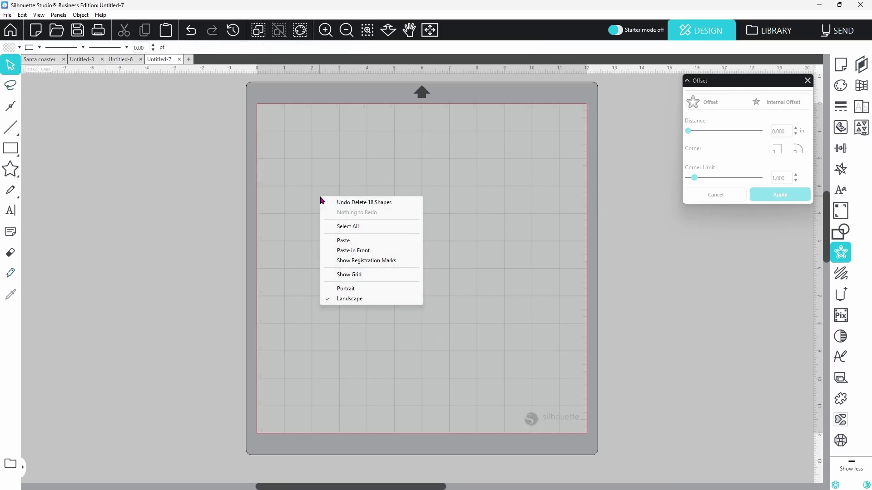
left_click(336, 241)
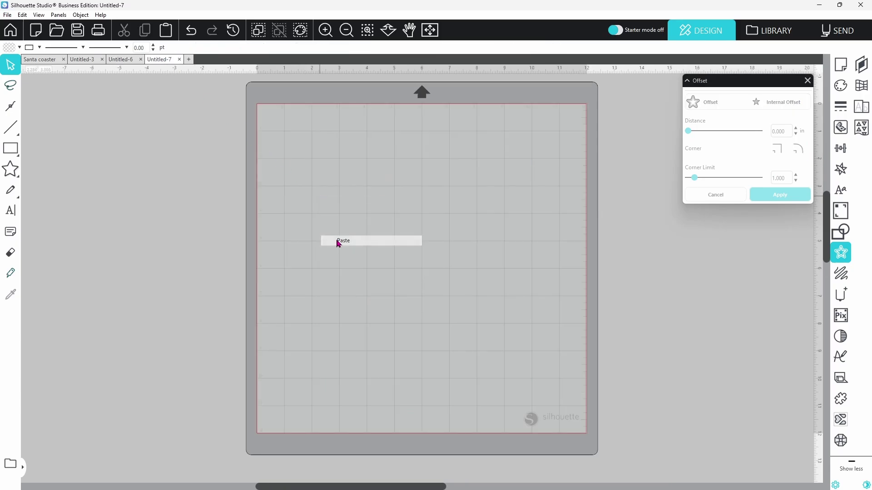
left_click_drag(399, 390, 181, 245)
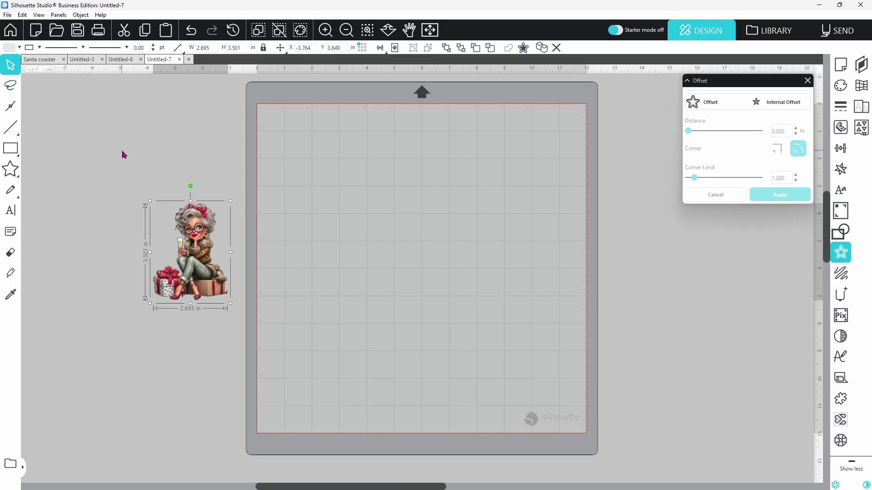
Copy the Let's get Jolly sign from Untitled-3 into Untitled-7 and place it on the mat
left_click(84, 59)
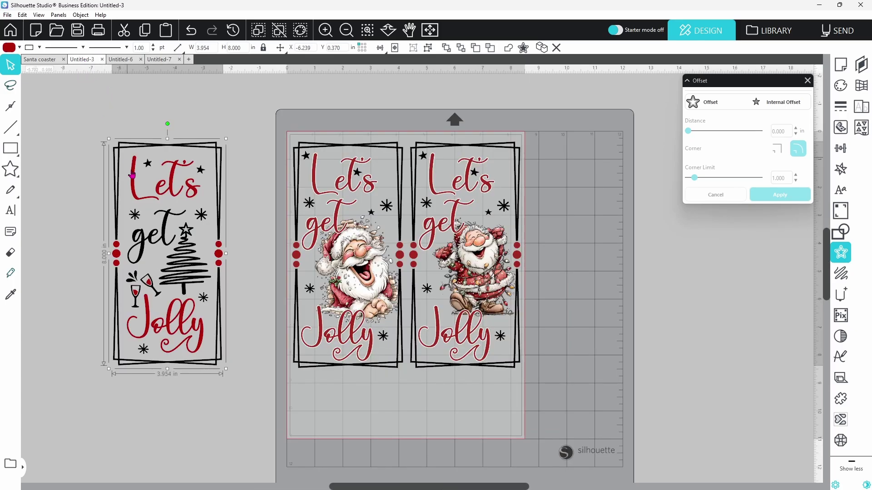
right_click(141, 203)
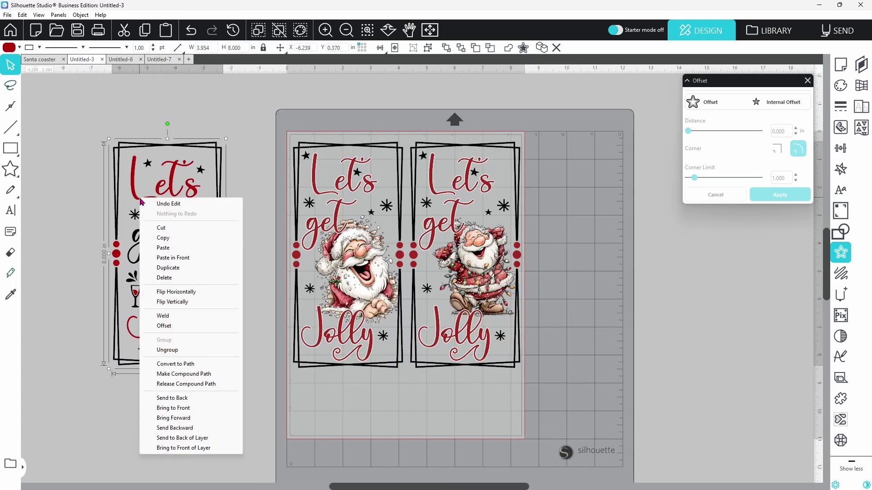
left_click(150, 241)
left_click(160, 60)
right_click(342, 167)
left_click(353, 210)
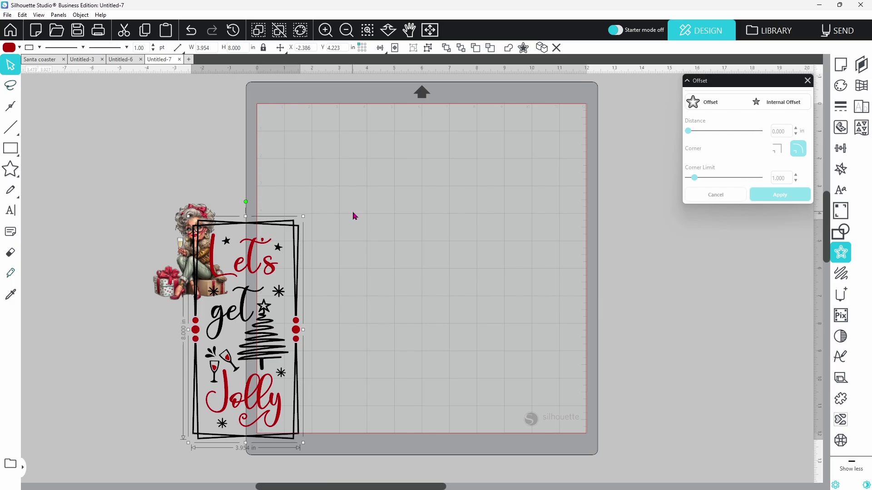
left_click_drag(249, 323, 342, 246)
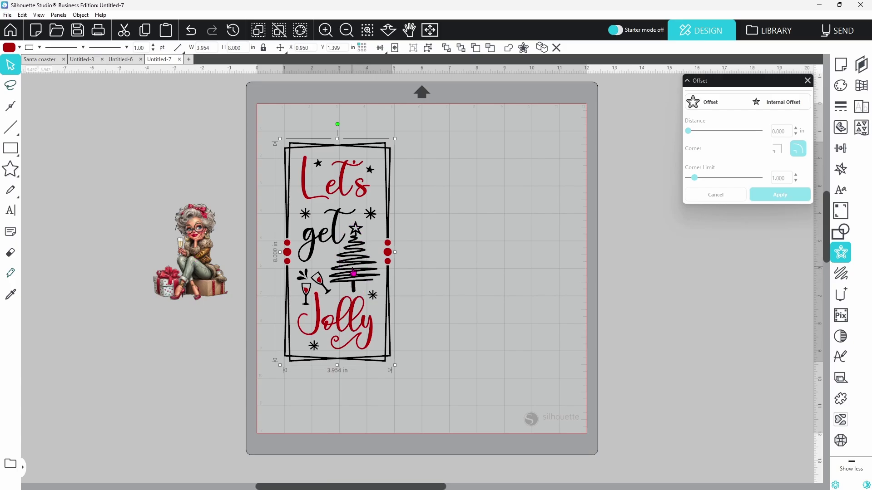
Ungroup the sign and move the black frame, get and tree to the right
right_click(354, 272)
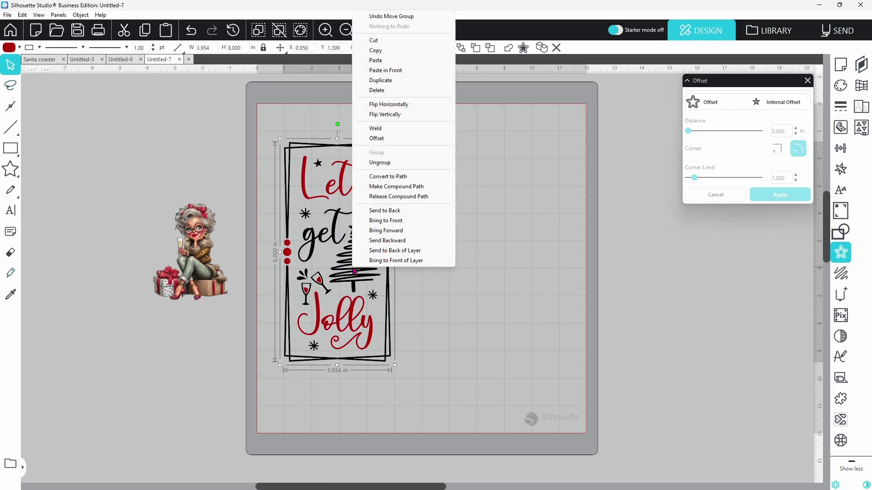
left_click(378, 162)
left_click_drag(364, 258, 493, 259)
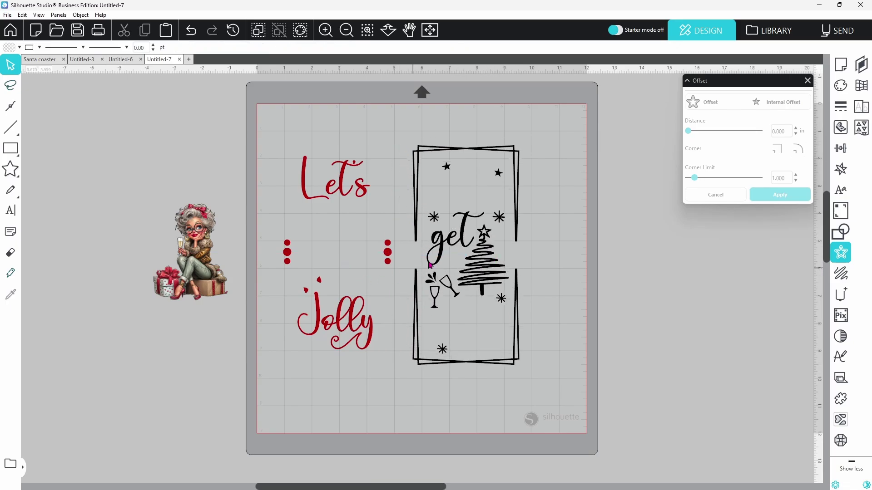
Release the compound path of the red Let's and Jolly lettering into separate pieces
right_click(340, 337)
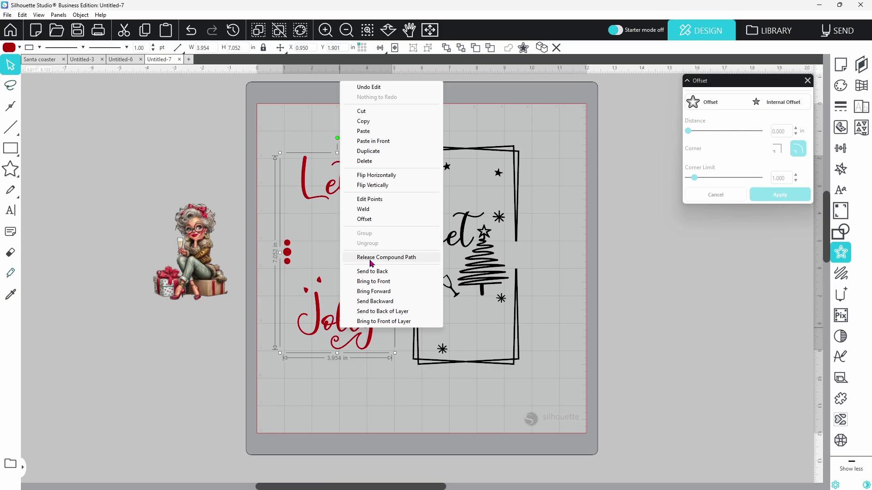
left_click(390, 263)
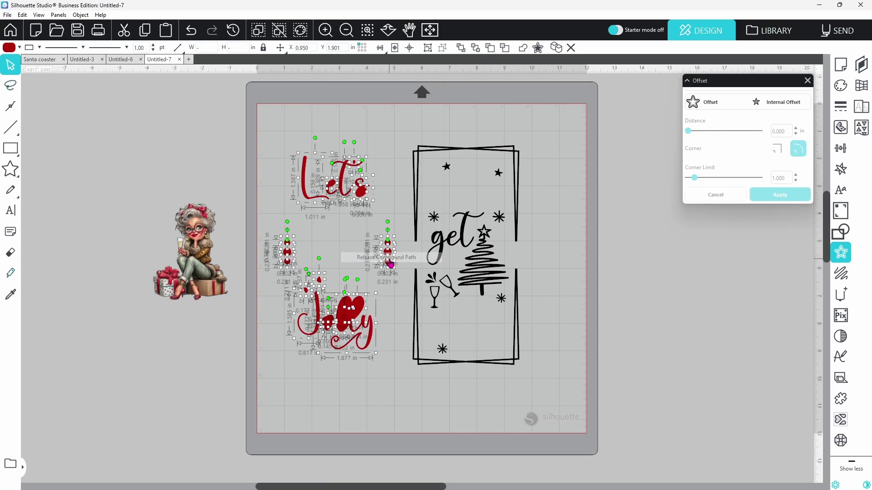
left_click(390, 203)
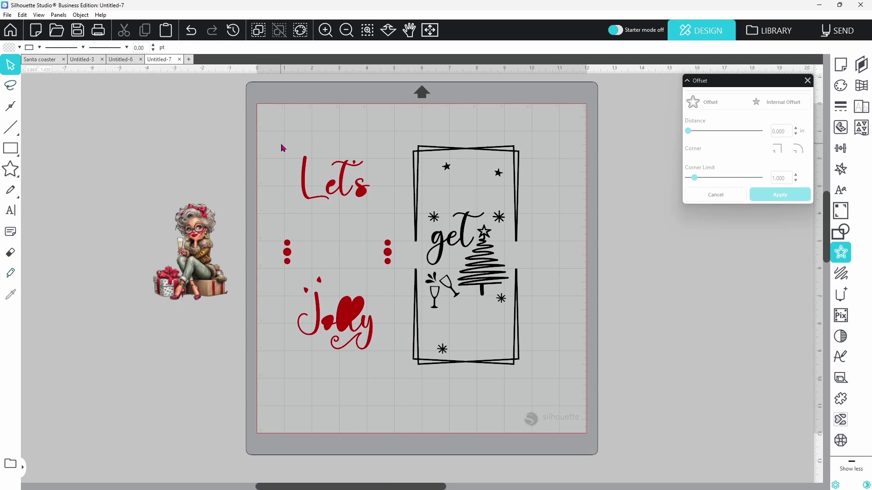
Rejoin the Let's pieces and the Jolly pieces each into one compound shape
left_click_drag(281, 148, 376, 217)
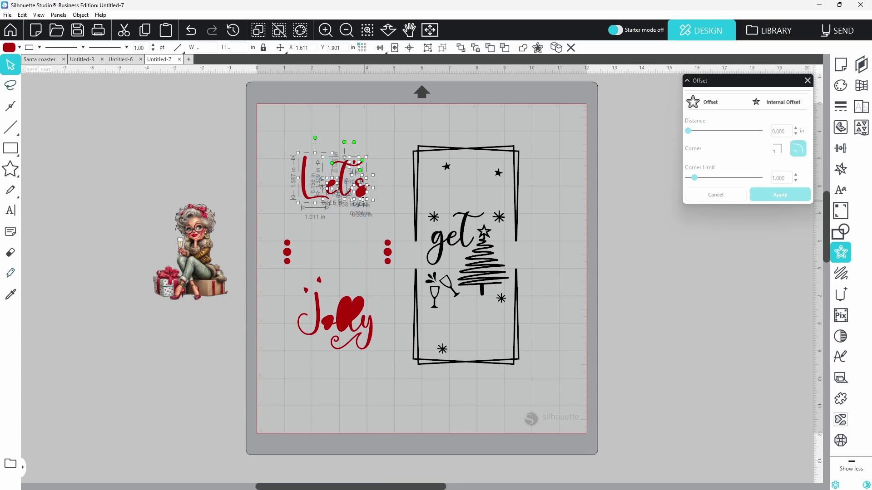
right_click(364, 199)
left_click(393, 375)
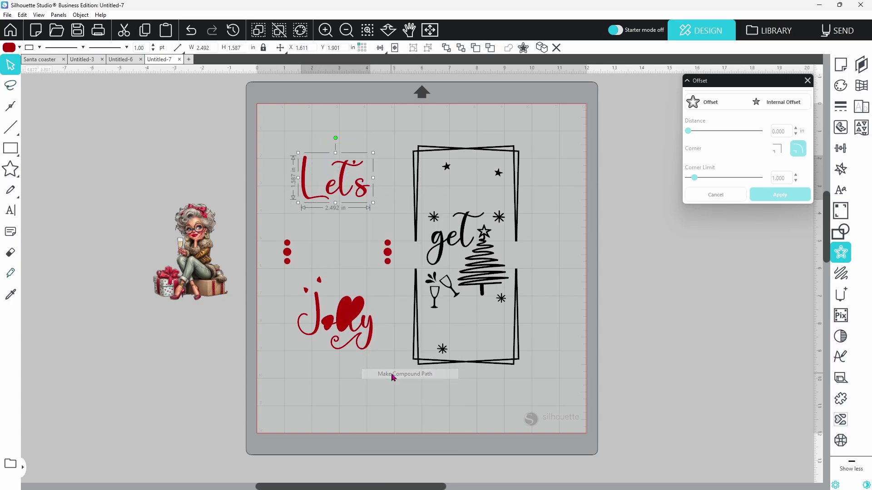
left_click(371, 390)
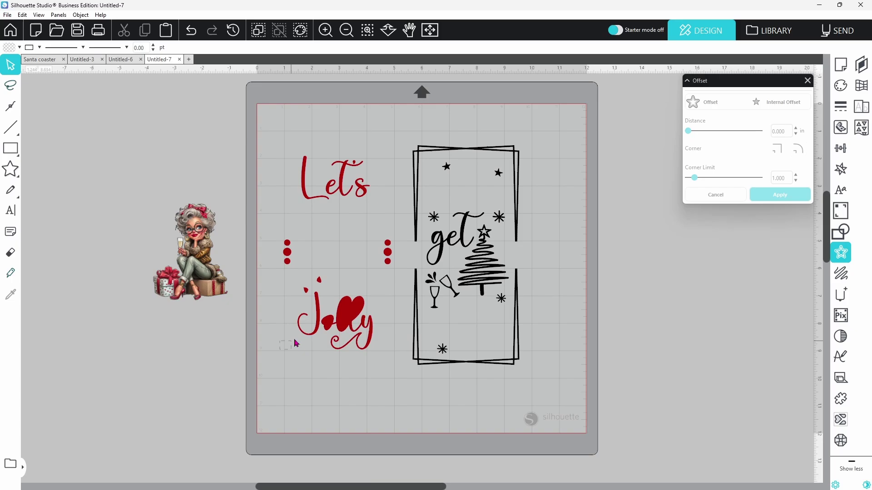
left_click_drag(291, 348, 364, 272)
right_click(357, 318)
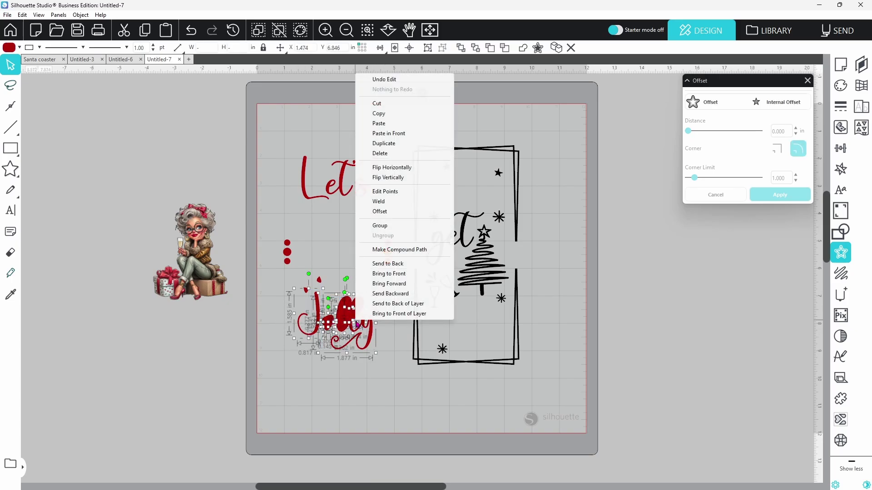
left_click(377, 250)
left_click(365, 283)
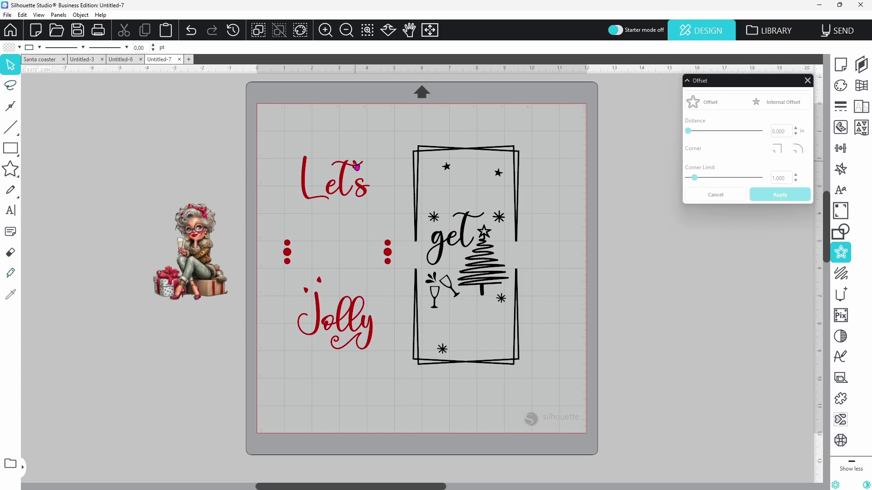
left_click_drag(357, 167, 364, 178)
left_click(193, 31)
Move the two spare red dots by Jolly off the mat and delete them
left_click_drag(307, 296, 208, 338)
left_click(289, 309)
left_click_drag(319, 281, 217, 341)
right_click(210, 332)
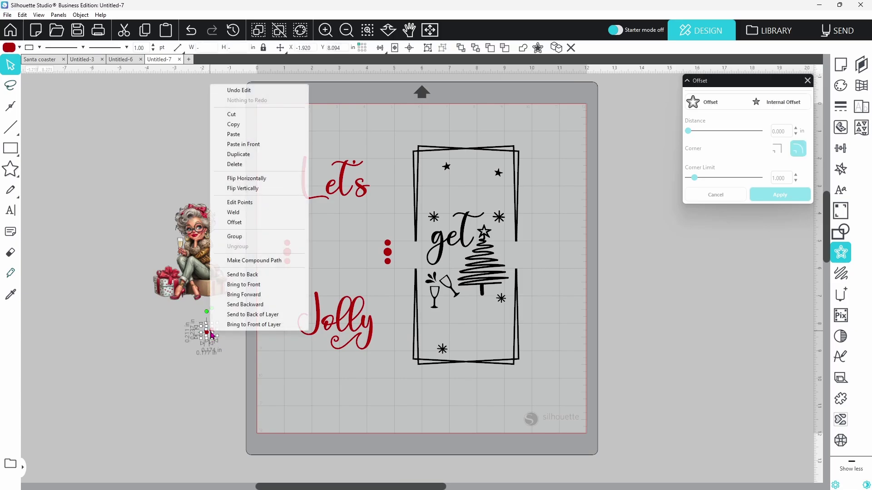
left_click(235, 165)
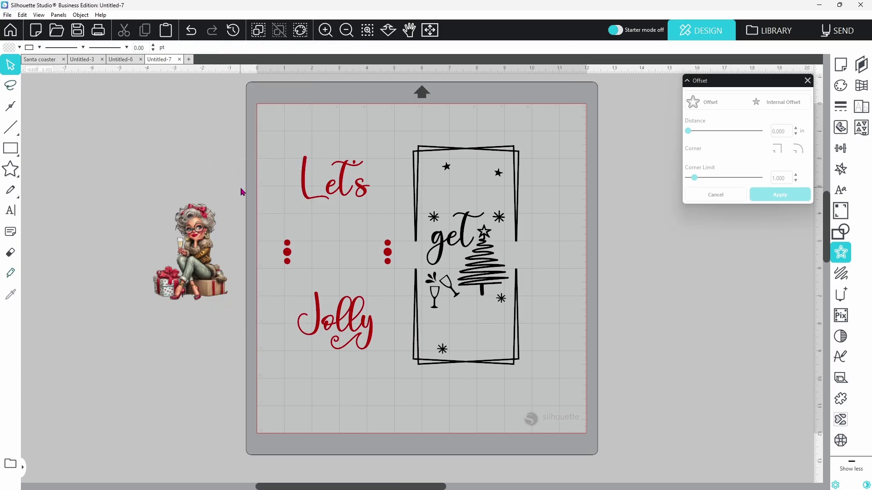
Marquee-select Let's, Jolly and both red dot pairs, then group them
left_click_drag(281, 162, 399, 369)
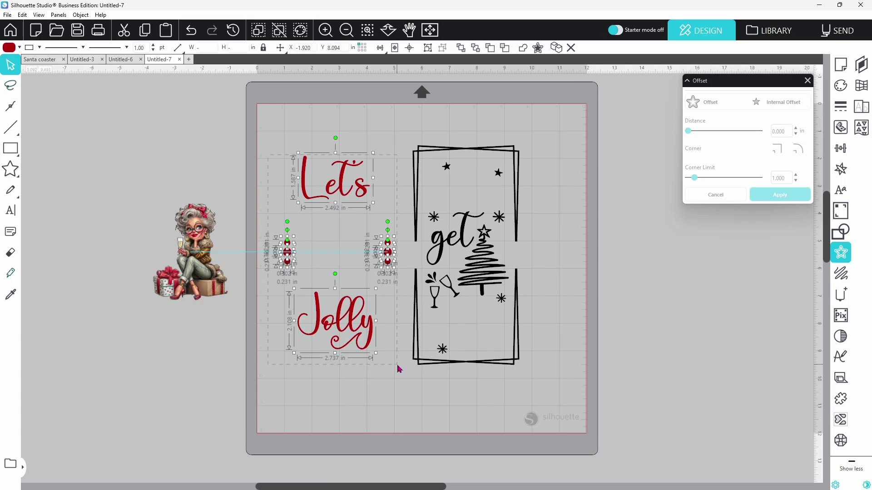
right_click(369, 352)
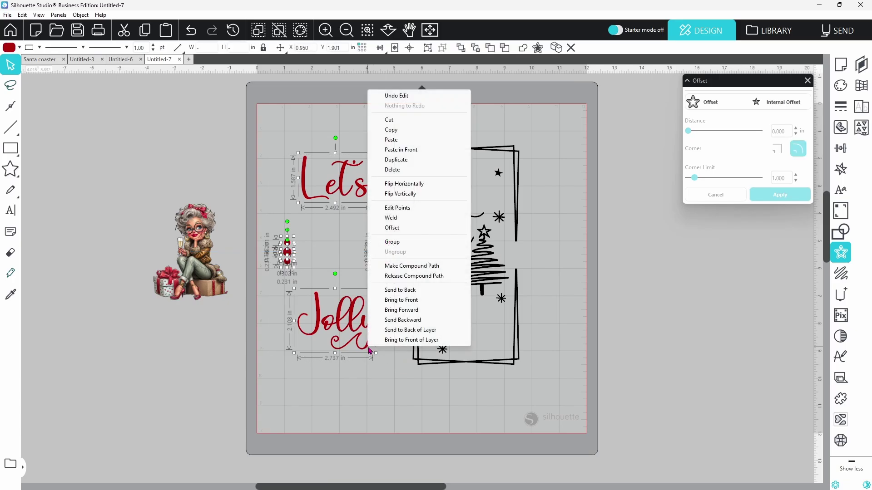
left_click(397, 243)
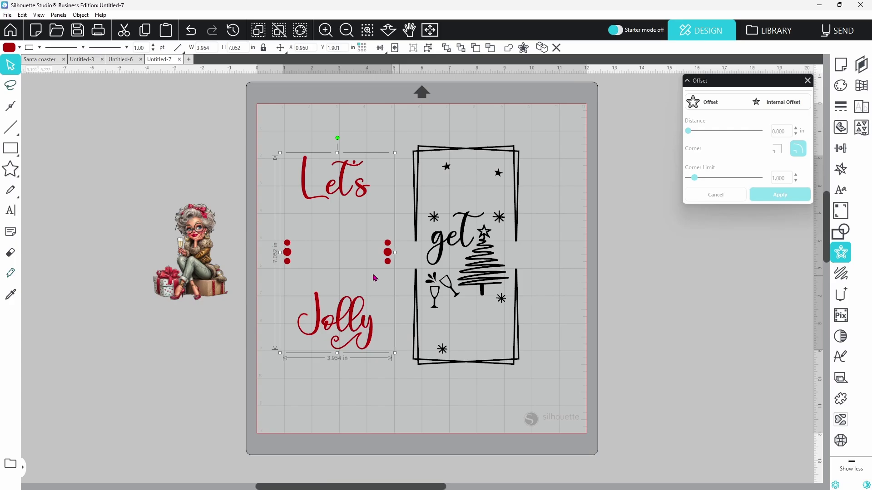
Erase the champagne glasses and splash next to the tree with the Eraser tool
left_click(11, 257)
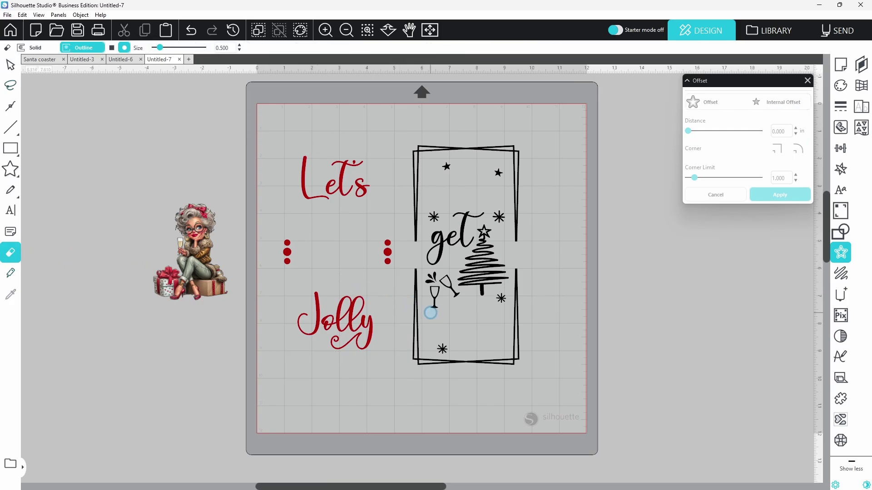
mouse_move(432, 305)
left_mouse_down()
mouse_move(430, 278)
mouse_move(454, 295)
mouse_move(439, 289)
mouse_move(441, 298)
left_mouse_up()
key("Escape")
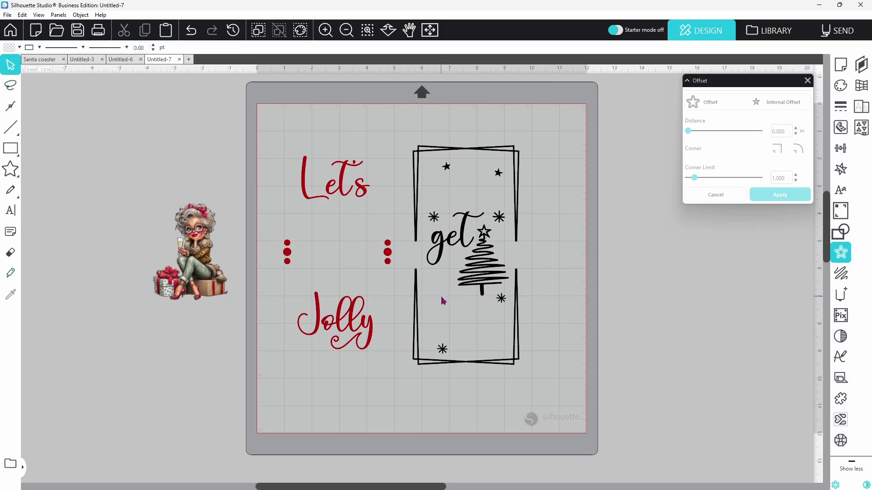
left_click(474, 288)
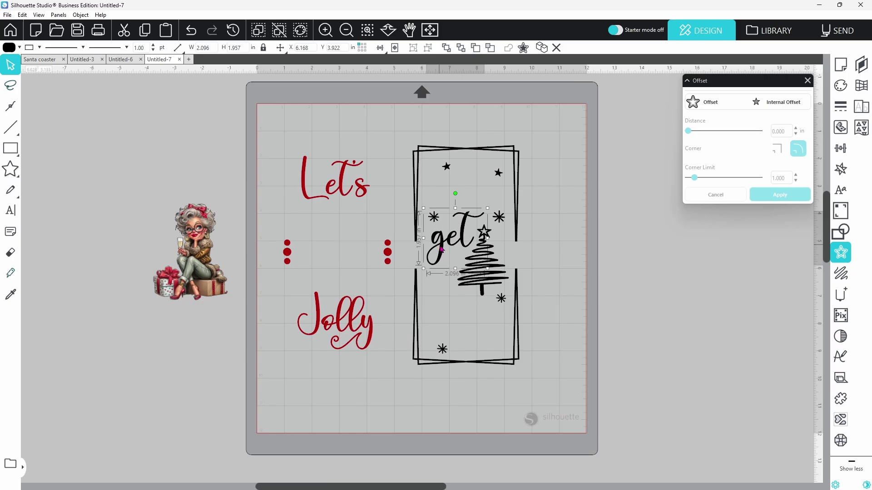
left_click(440, 218)
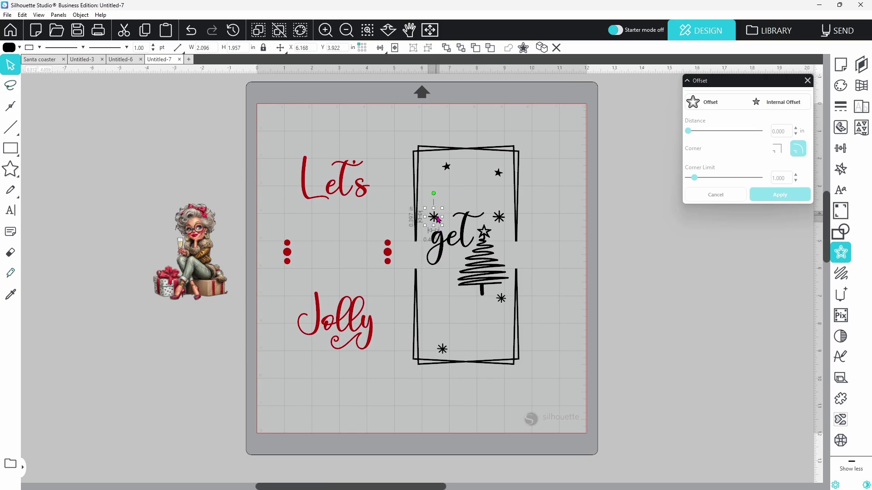
Drag the scribble Christmas tree off the frame to the mat margin and delete it
left_click(446, 167)
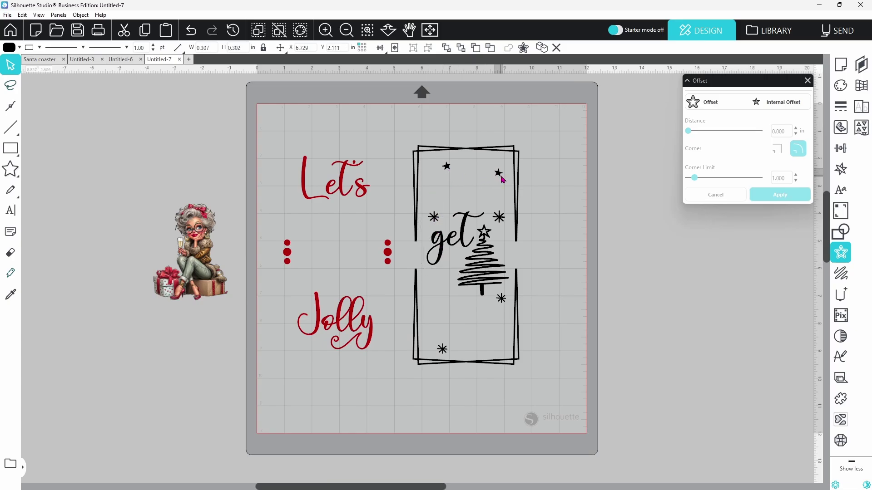
left_click(500, 220)
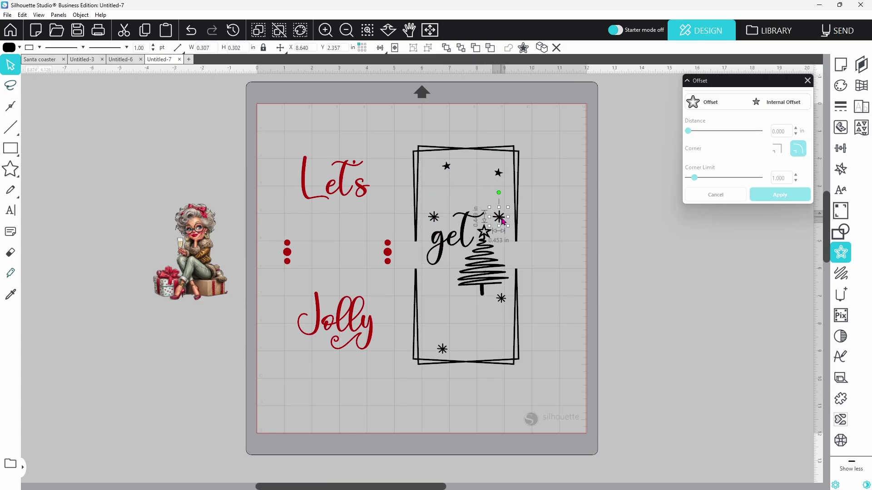
left_click(536, 245)
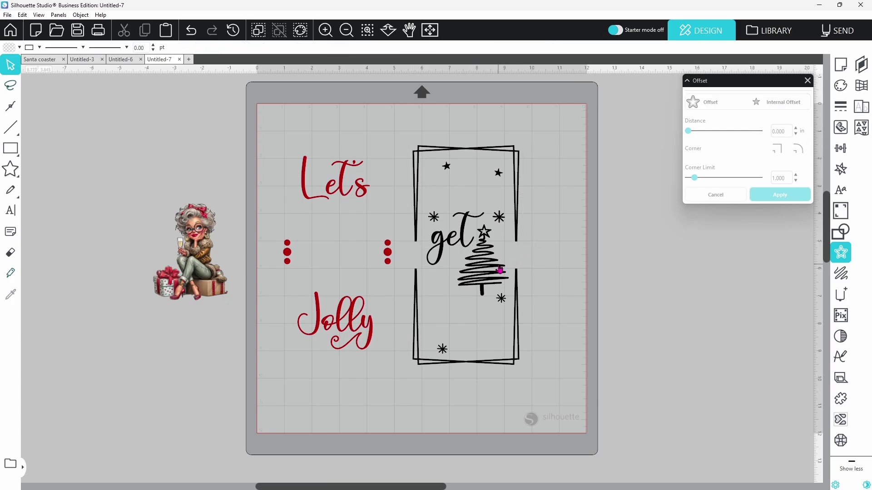
mouse_move(498, 271)
left_mouse_down()
mouse_move(485, 291)
mouse_move(239, 393)
mouse_move(185, 381)
left_mouse_up()
right_click(185, 381)
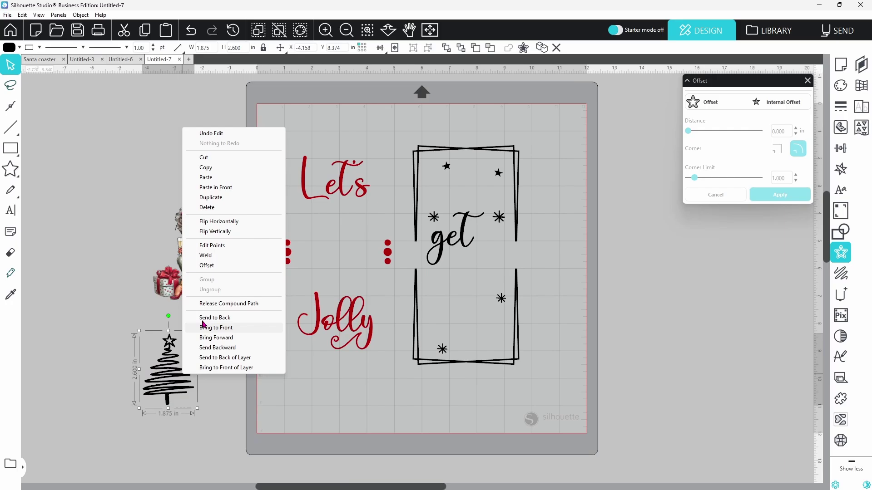
left_click(209, 208)
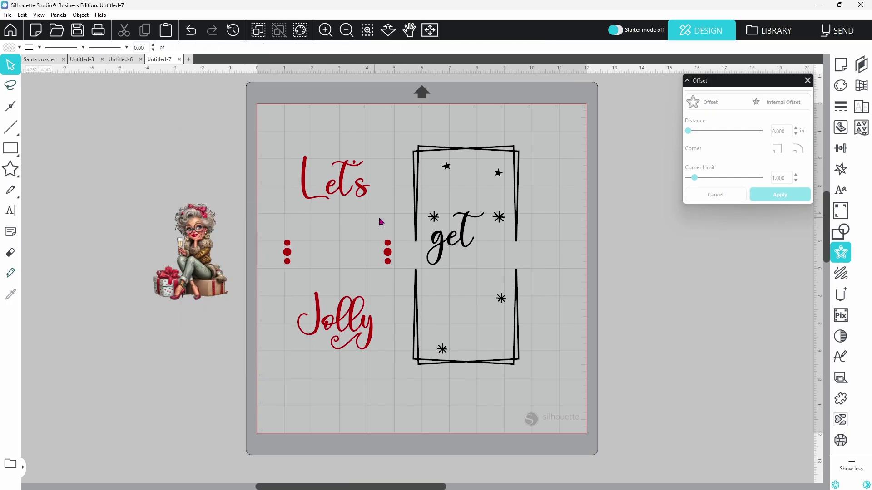
Group the black frame, stars and get lettering together
left_click_drag(406, 136, 548, 387)
right_click(521, 368)
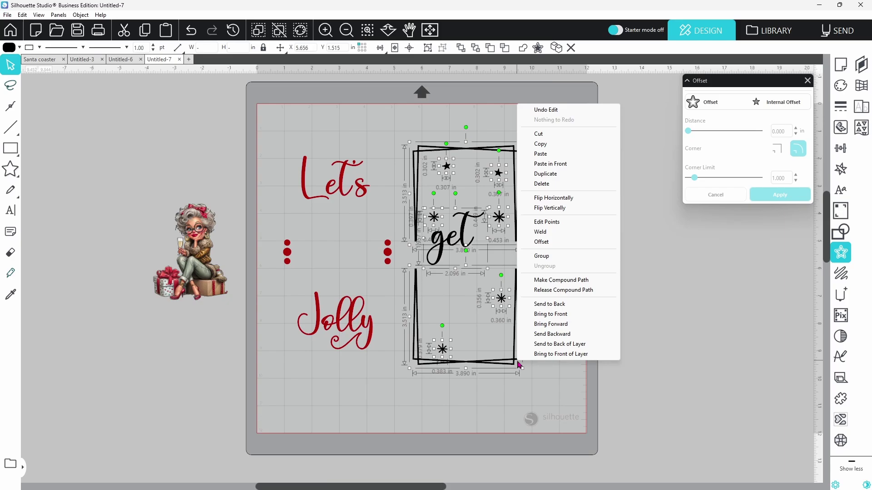
left_click(549, 257)
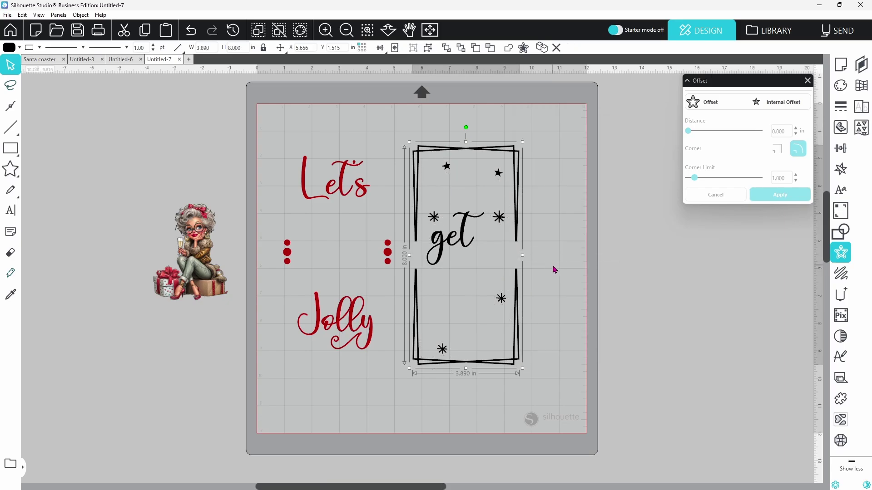
Move the framed design over the Let's Jolly lettering and place Mrs. Claus inside it
left_click(553, 270)
left_click_drag(465, 246, 337, 244)
left_click(337, 244)
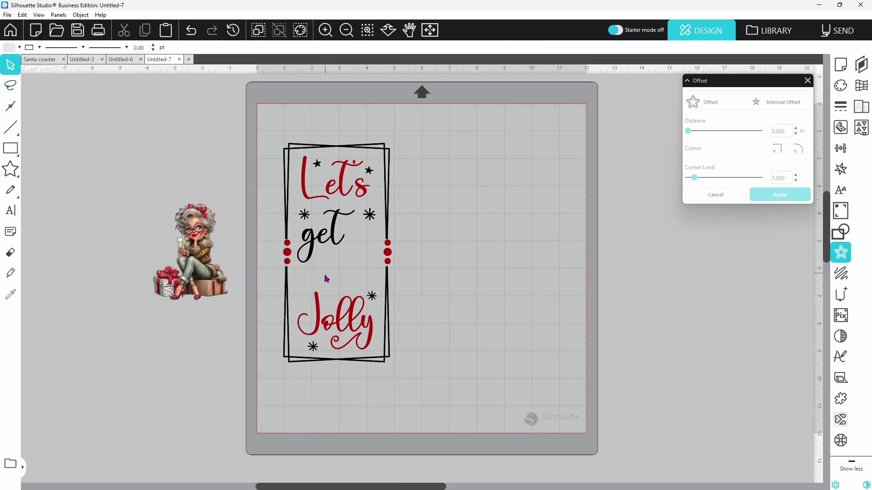
left_click_drag(213, 286, 372, 297)
key("Escape")
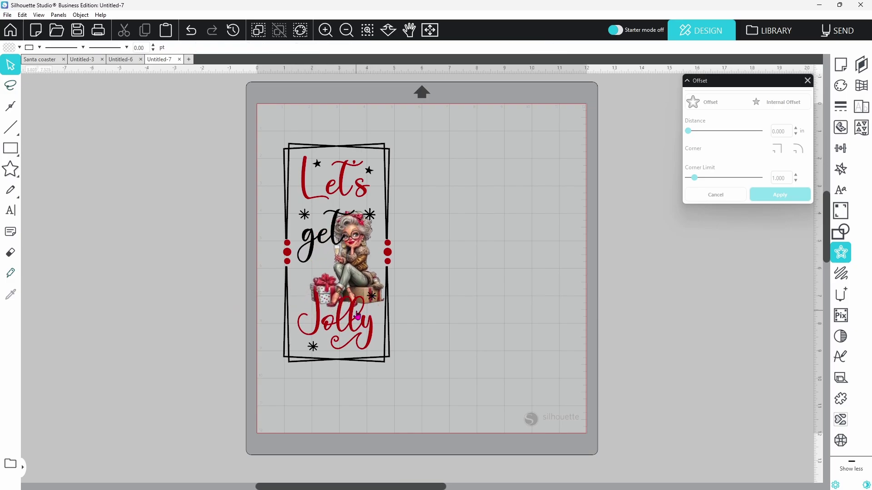
Scale down the Mrs. Claus image and nudge it slightly up-left between get and Jolly
left_click(359, 275)
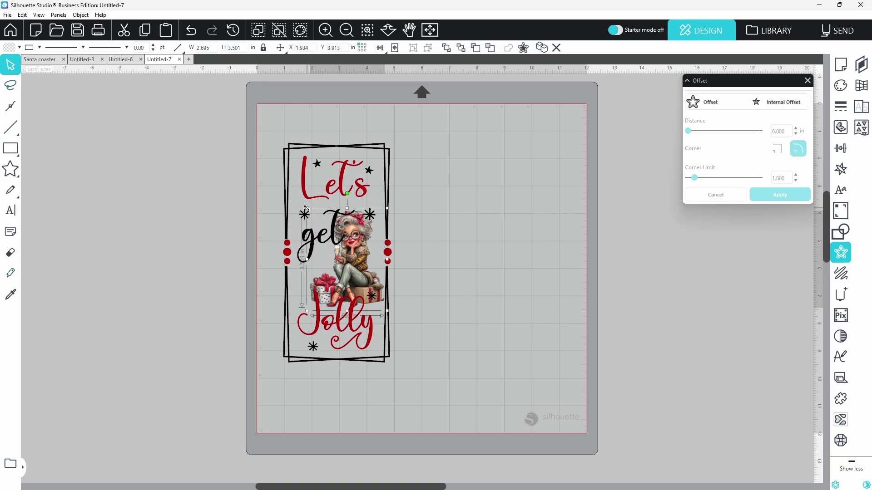
left_click_drag(305, 208, 323, 233)
left_click_drag(361, 275, 359, 269)
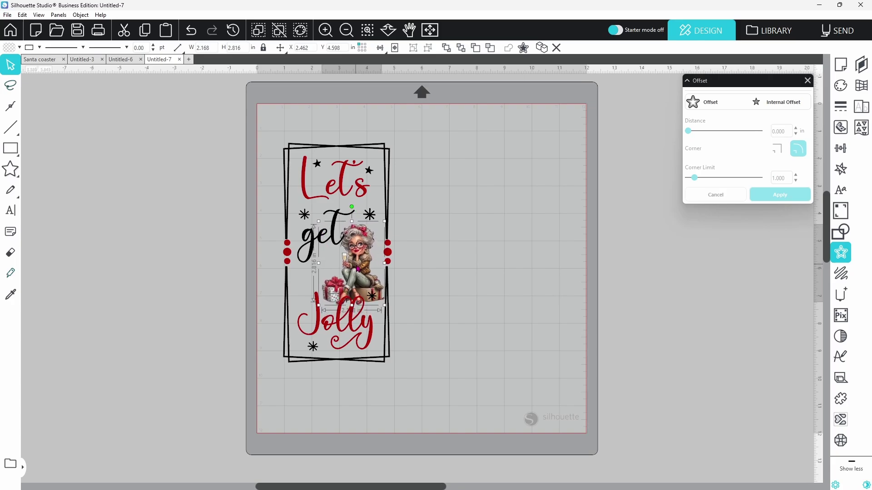
left_click(460, 282)
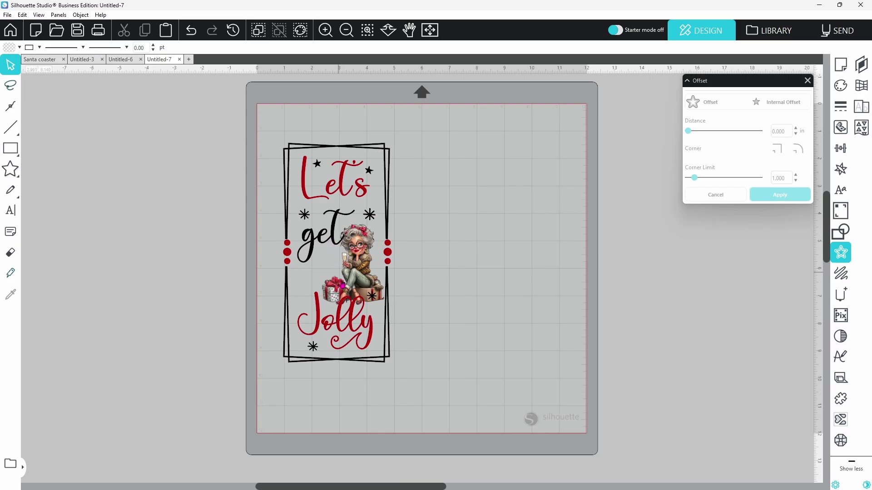
Ungroup the framed design and the Let's Jolly lettering group
right_click(334, 246)
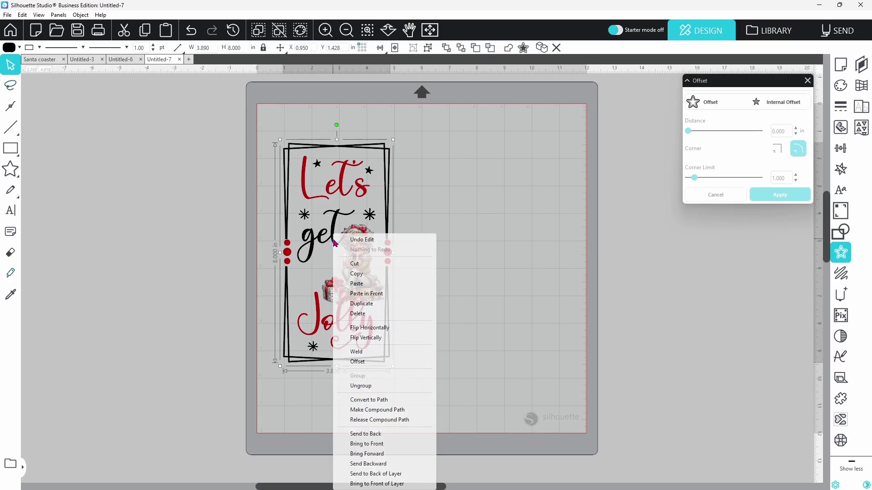
left_click(366, 386)
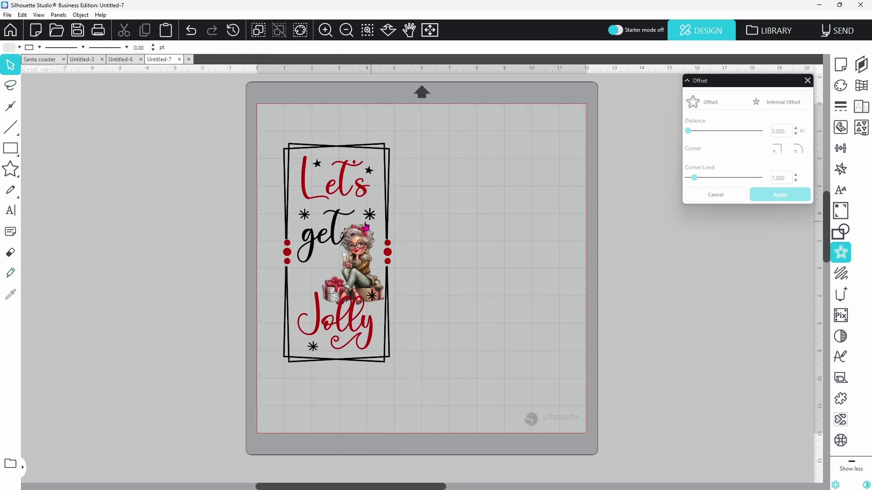
right_click(353, 323)
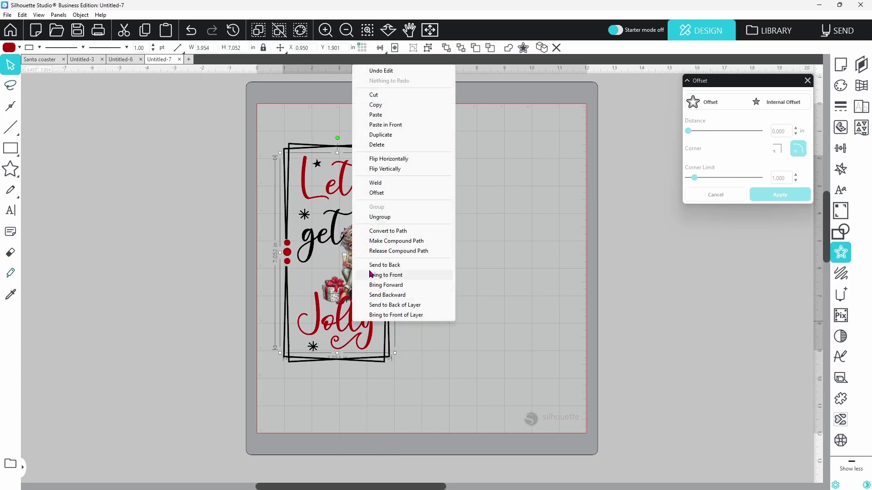
left_click(380, 217)
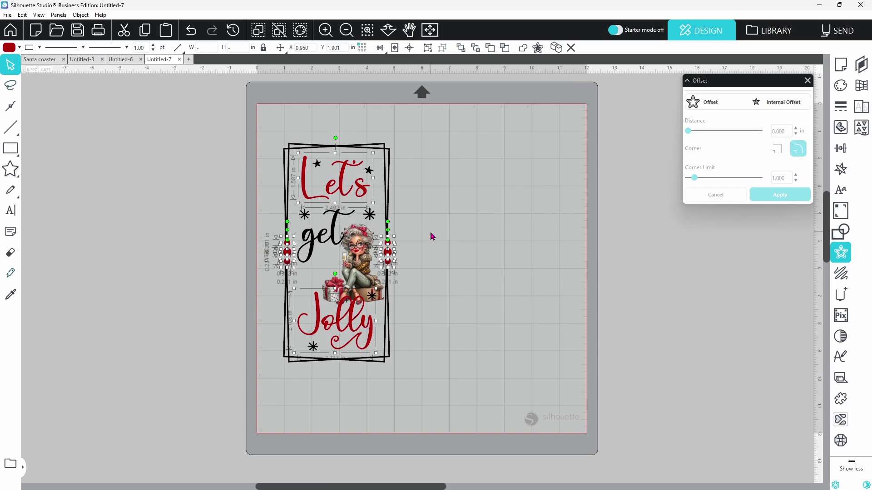
Apply a 0.030 in outer offset around the get lettering
left_click(328, 245)
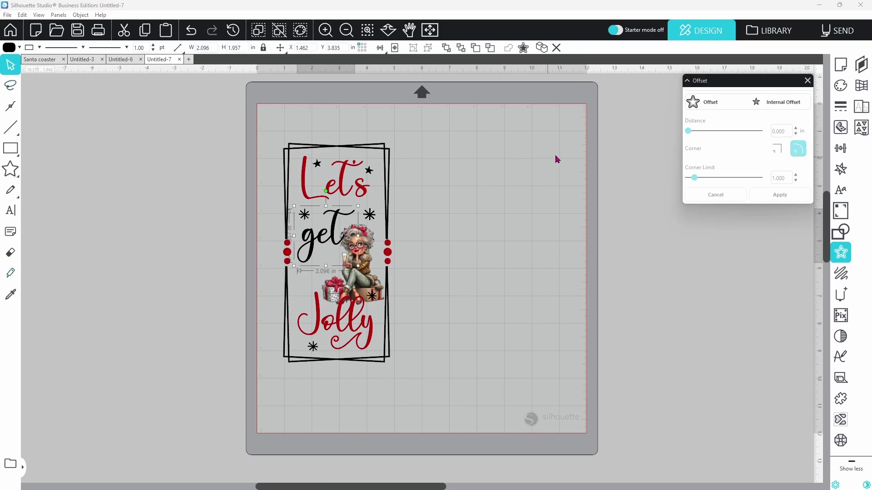
left_click(711, 104)
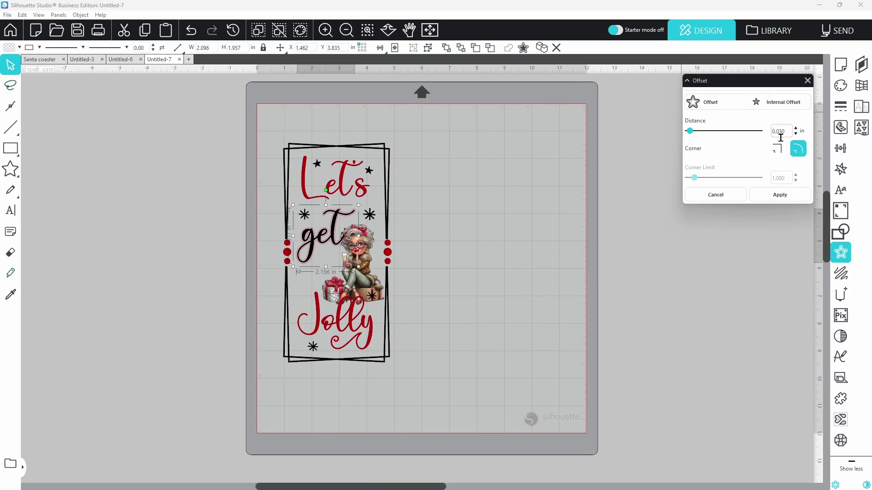
left_click(779, 202)
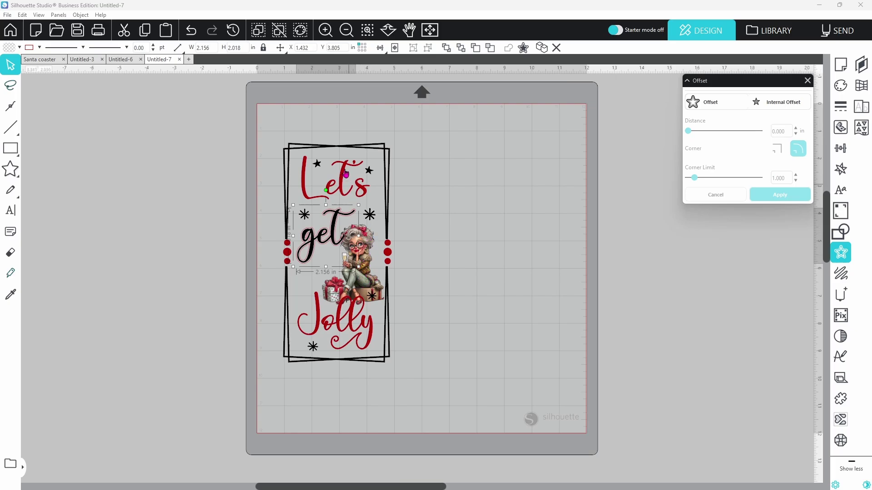
Fill the get offset with pale pink sampled from the Mrs. Claus image using the eyedropper
left_click(368, 31)
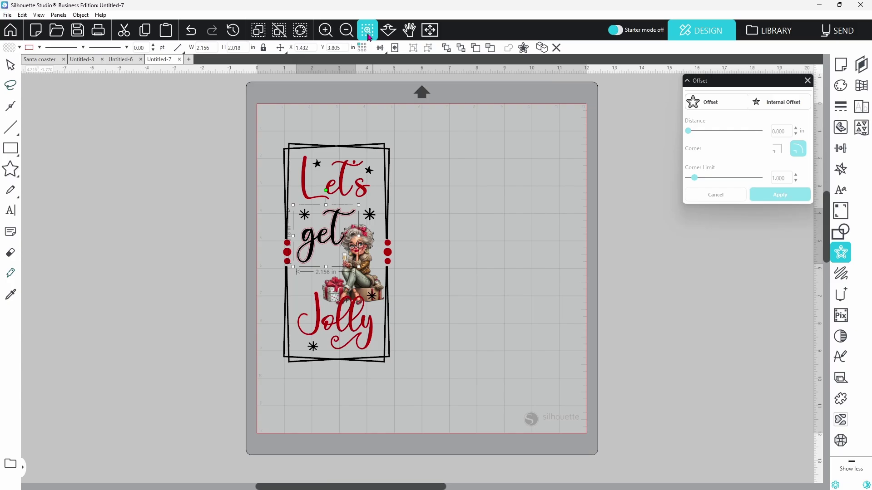
left_click(357, 238)
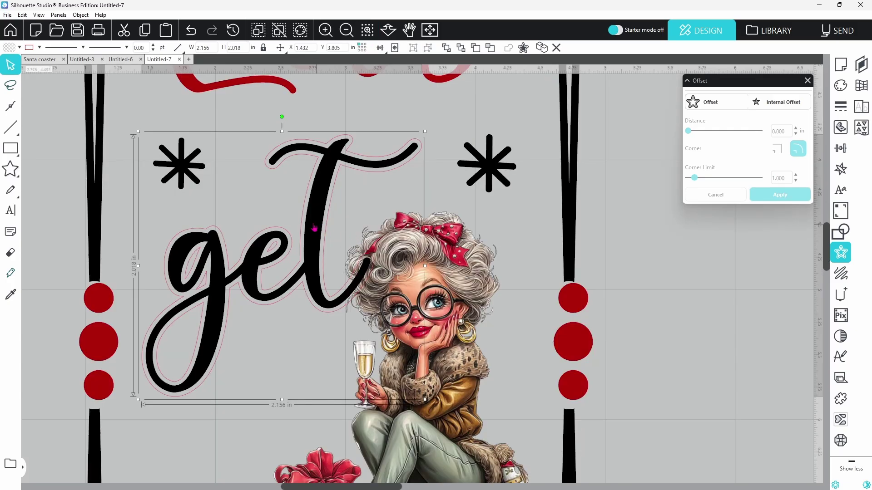
left_click(19, 48)
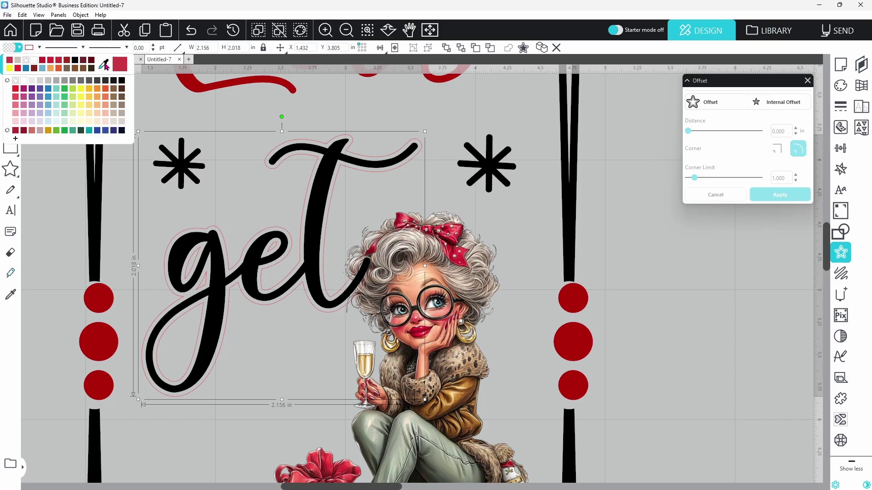
left_click(105, 66)
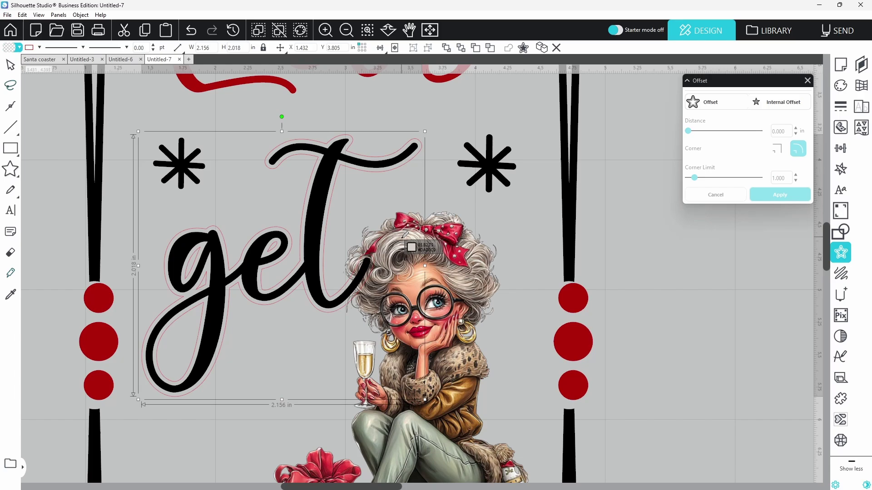
left_click(403, 237)
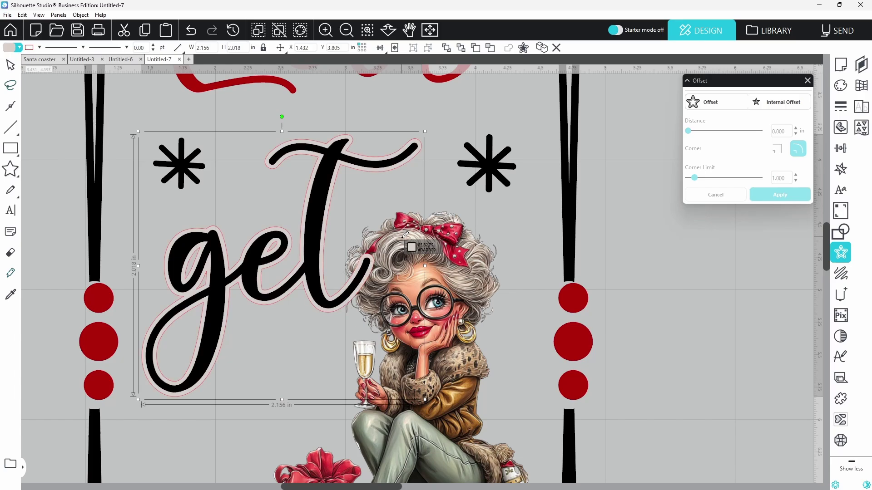
left_click(430, 30)
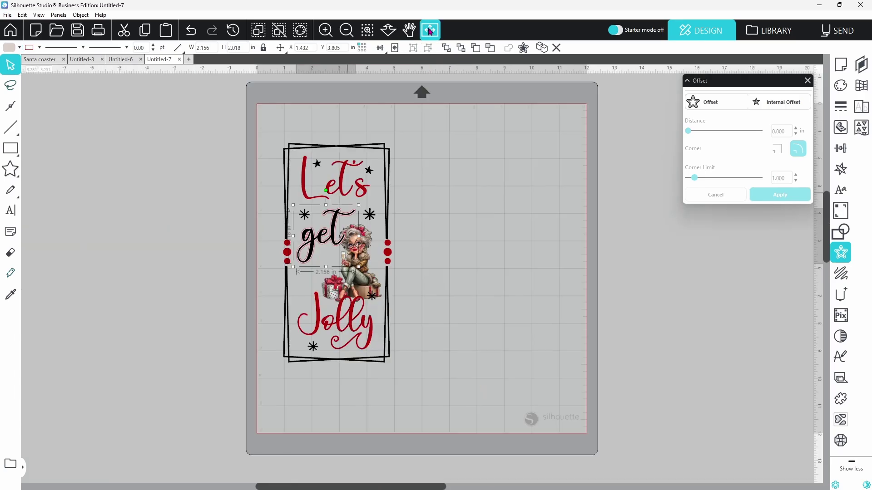
Set the pink get offset's line colour to none
left_click(462, 130)
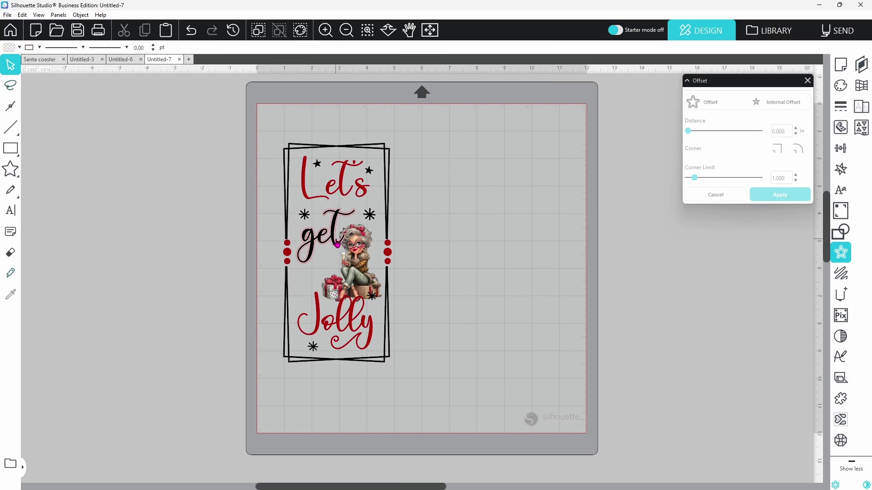
left_click(337, 250)
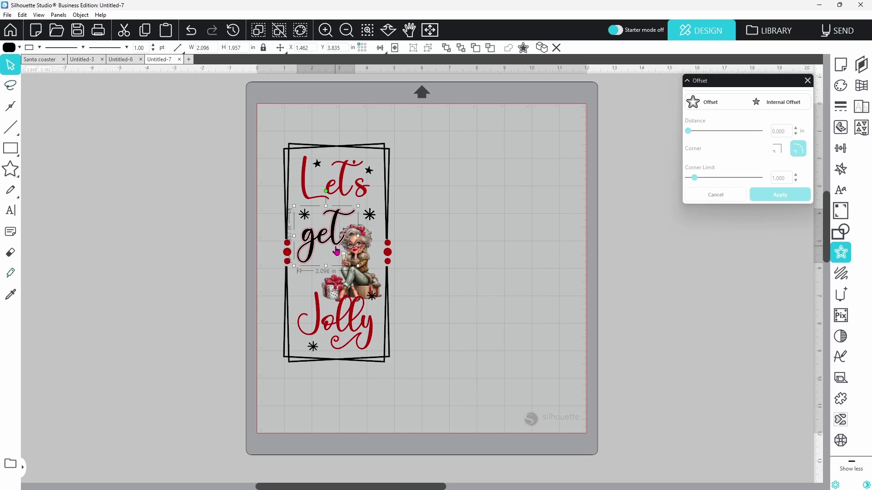
left_click(337, 251)
left_click(40, 48)
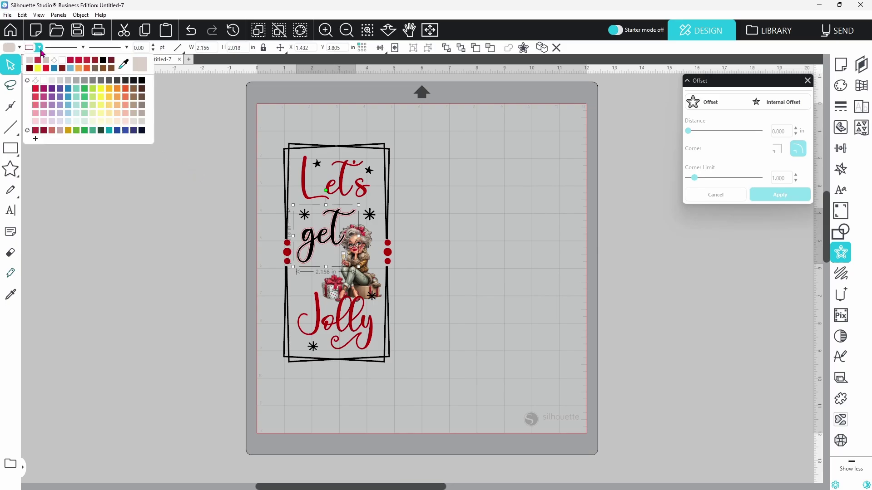
left_click(157, 143)
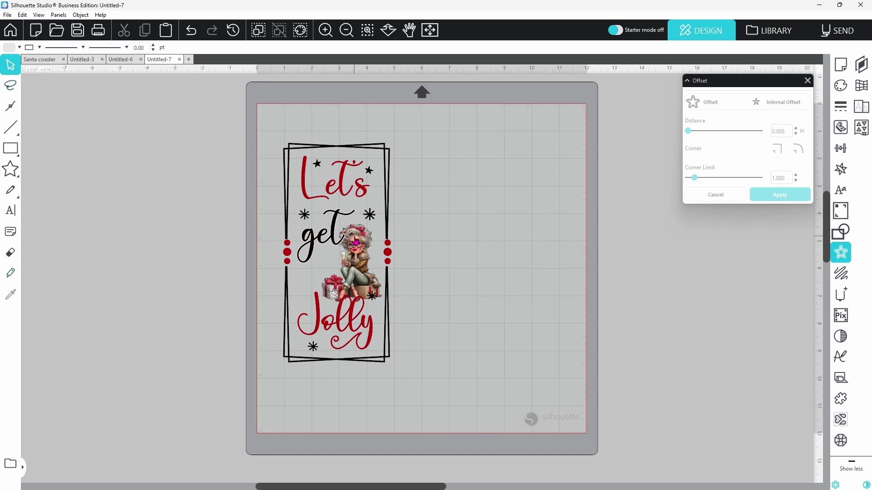
Create a 0.030 in offset border around the Jolly lettering
left_click(370, 346)
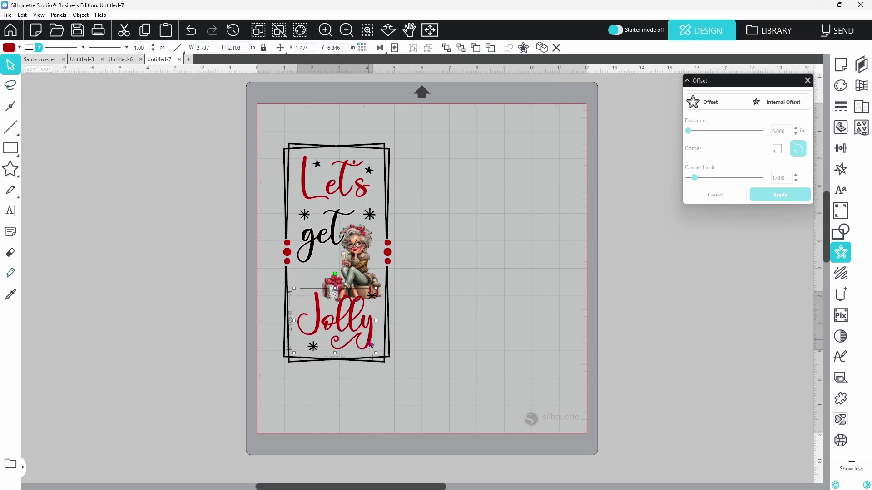
left_click(693, 110)
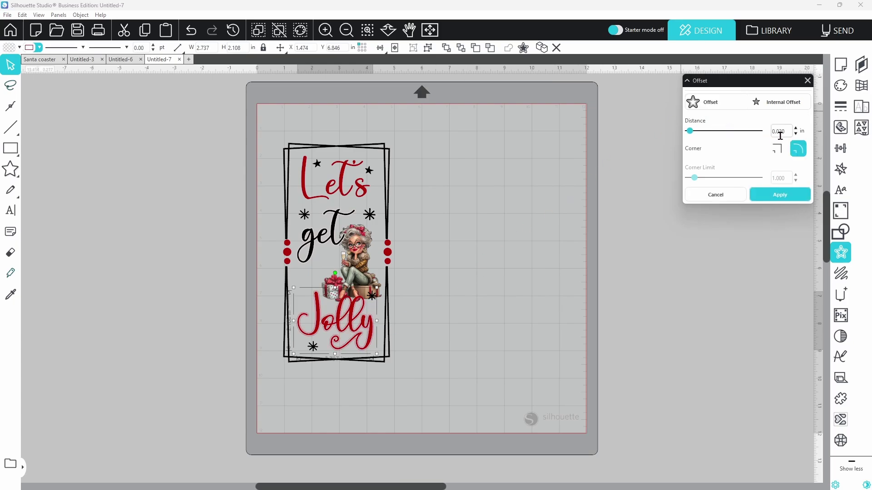
left_click(766, 198)
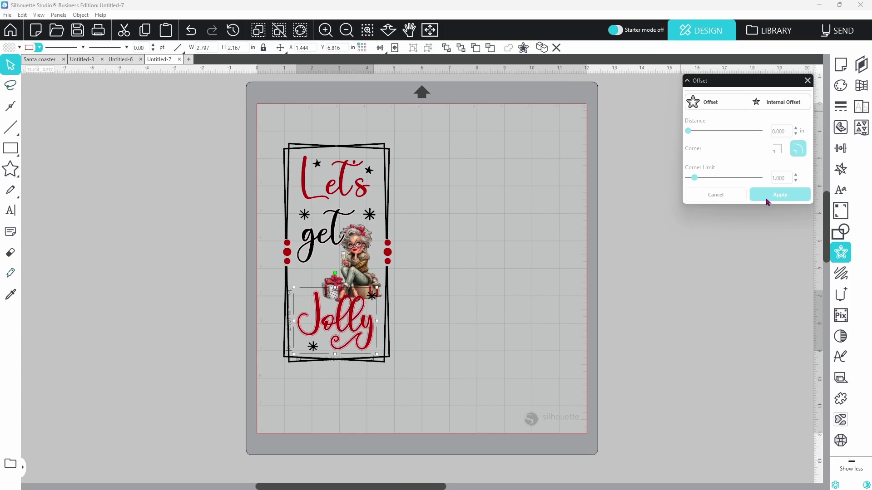
Fill the Jolly offset with the pale pink and remove its outline
left_click(19, 48)
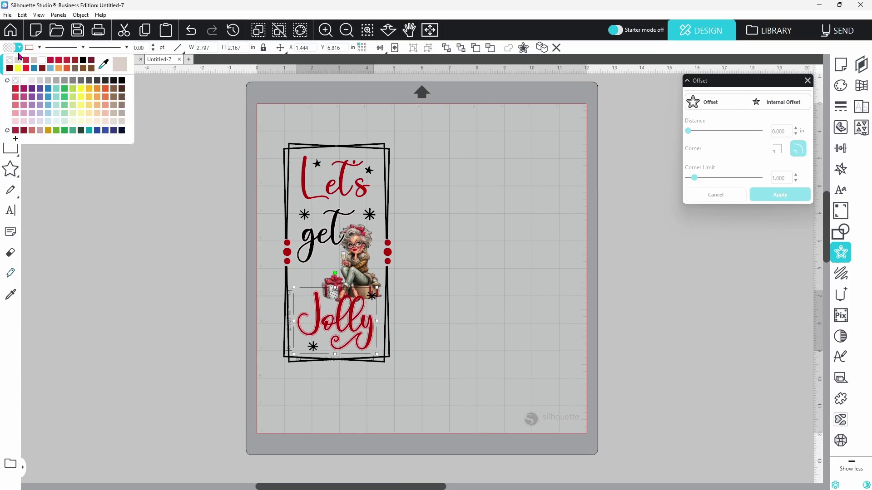
left_click(17, 62)
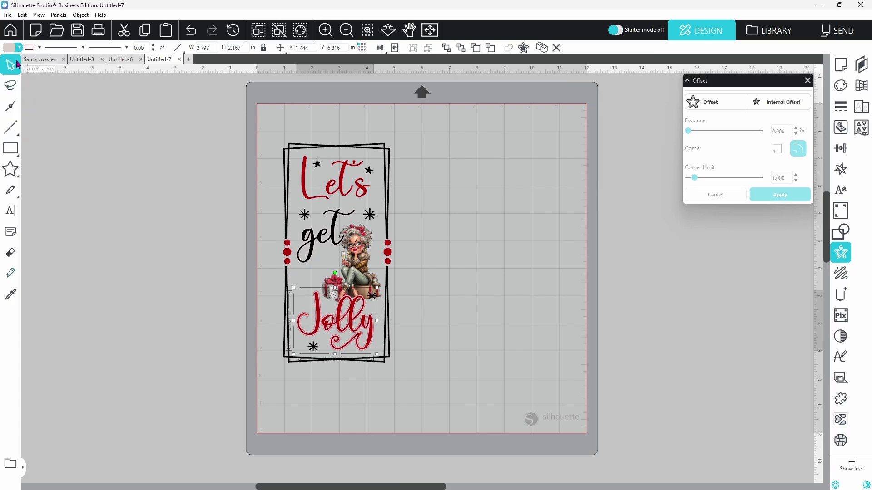
left_click(40, 48)
left_click(38, 61)
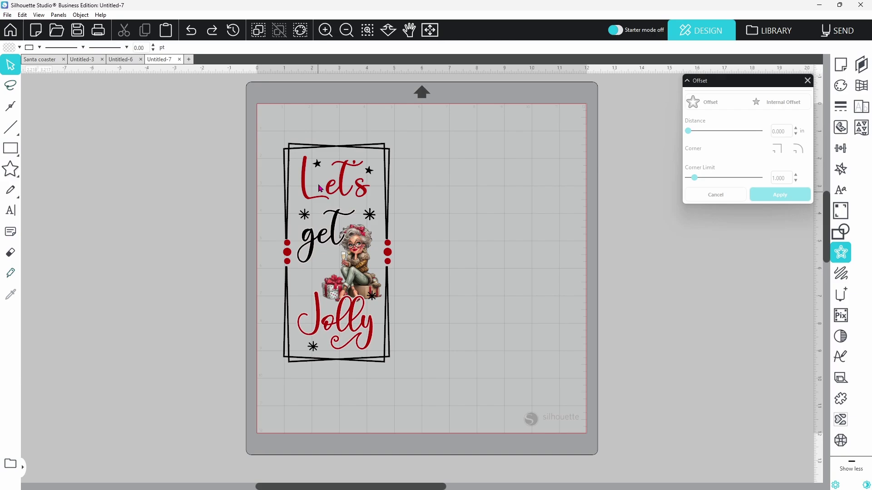
Select every shape filled with RGB (177,2,8) and group them into one object
left_click(299, 32)
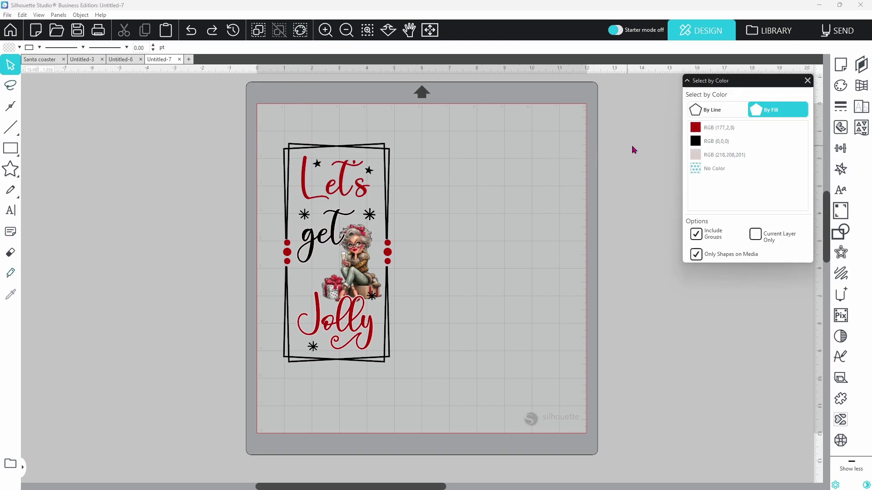
left_click(697, 131)
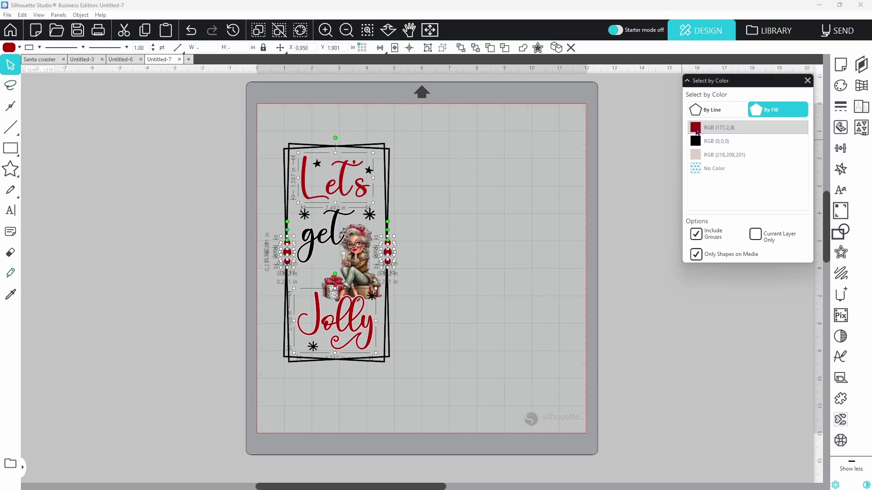
right_click(395, 250)
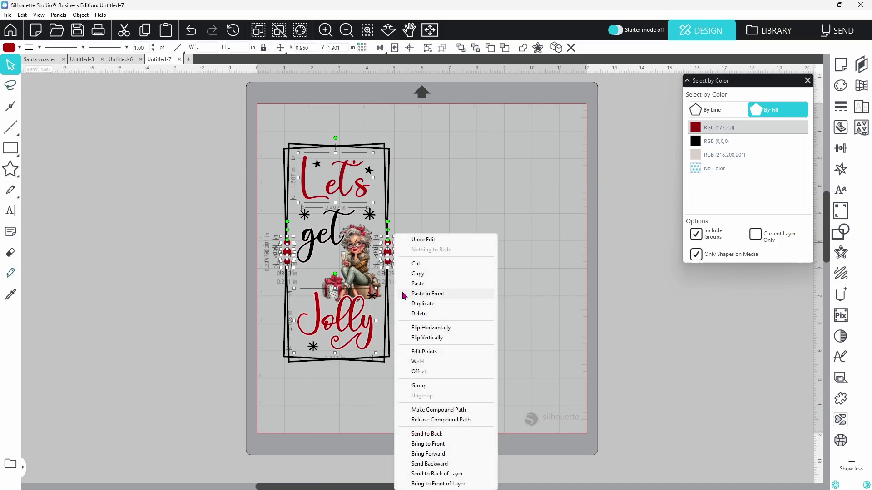
left_click(416, 387)
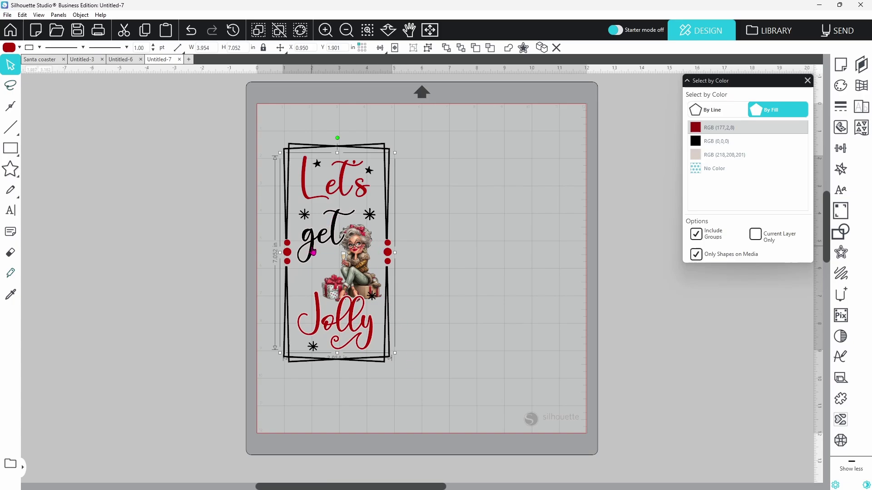
key("z")
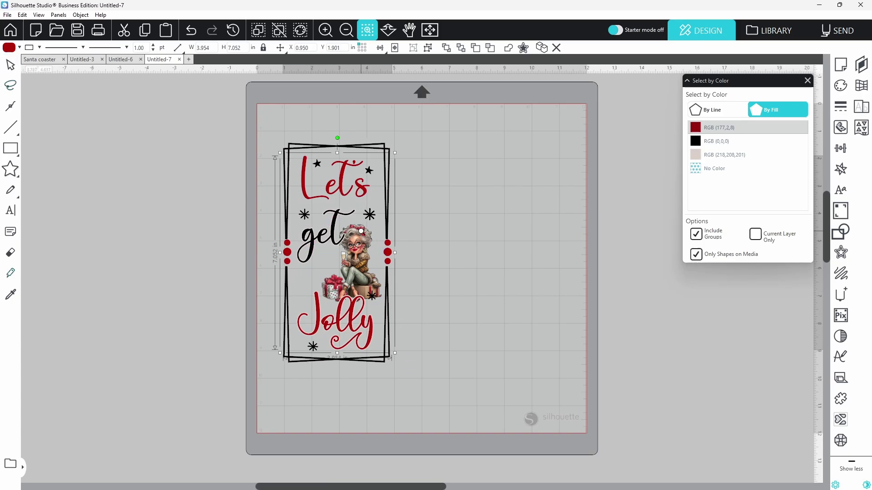
left_click(361, 232)
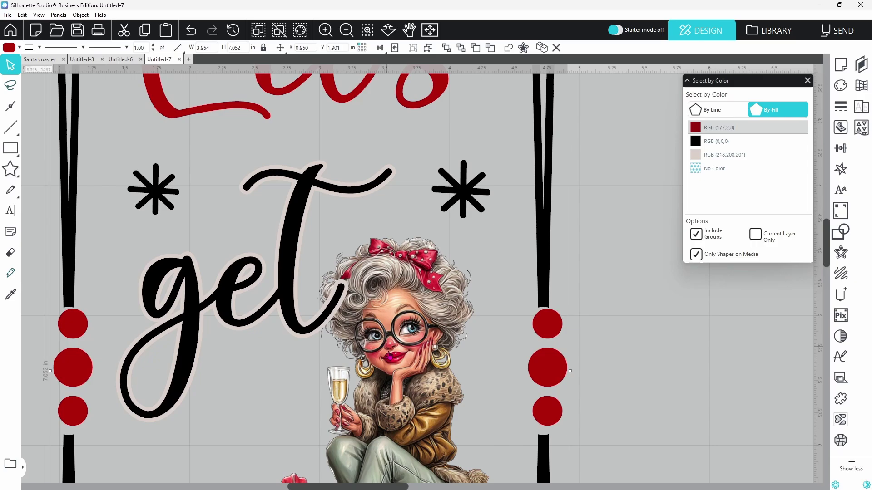
Recolour the red group with Mrs. Claus's lipstick shade, RGB (198,8,47), using the eyedropper
scroll(392, 362, "down", 2)
scroll(393, 362, "down", 4)
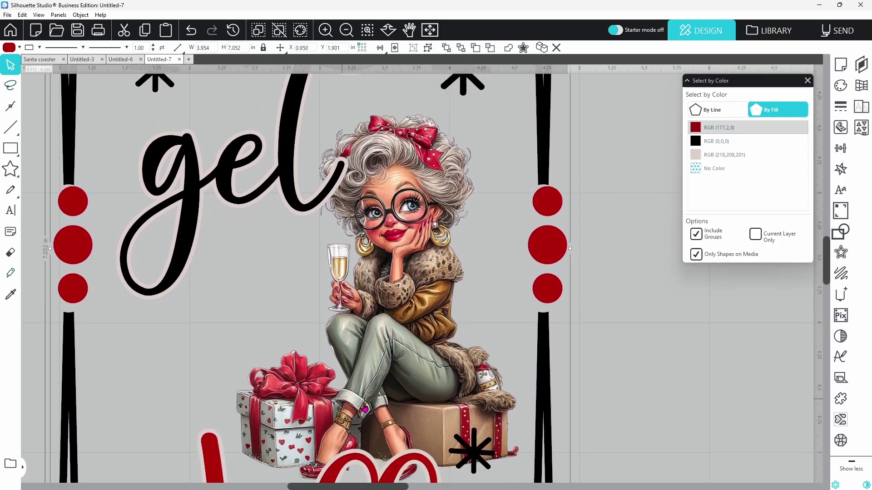
scroll(459, 402, "up", 2)
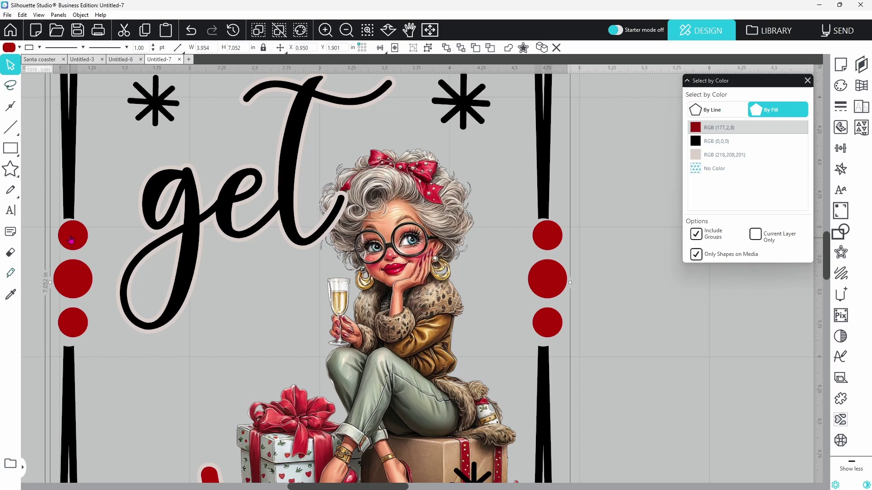
left_click(20, 48)
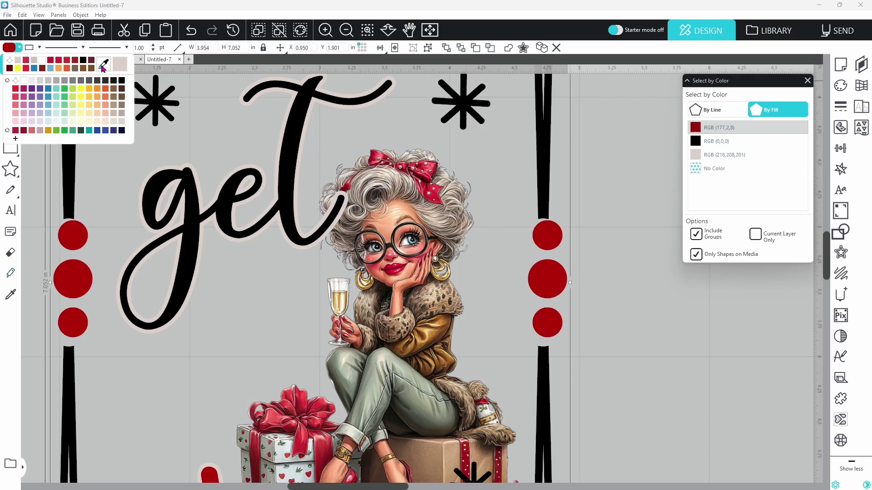
left_click(105, 68)
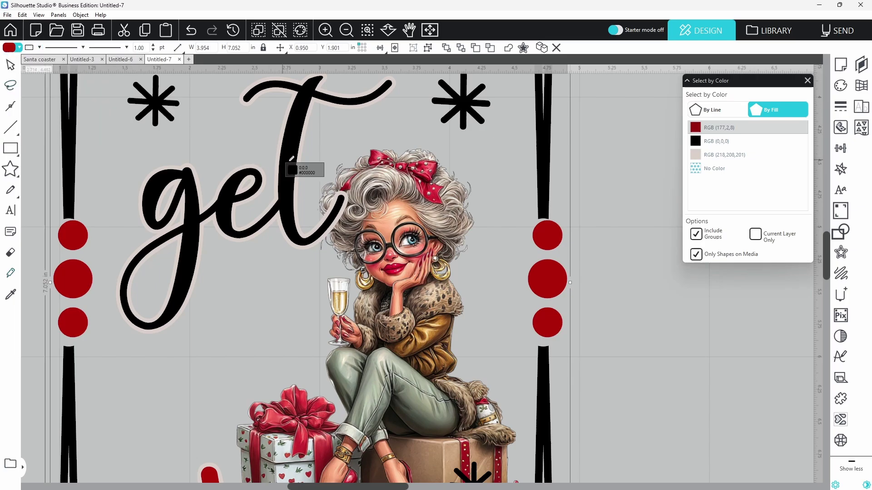
left_click(393, 263)
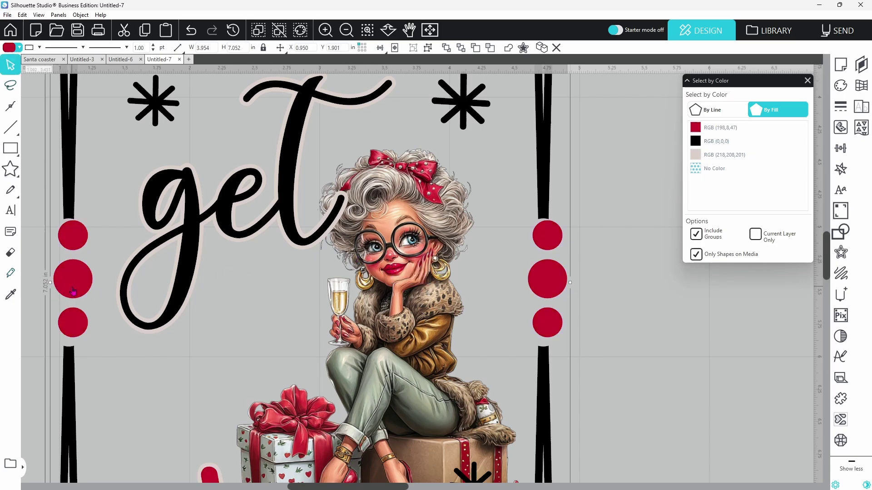
left_click(430, 30)
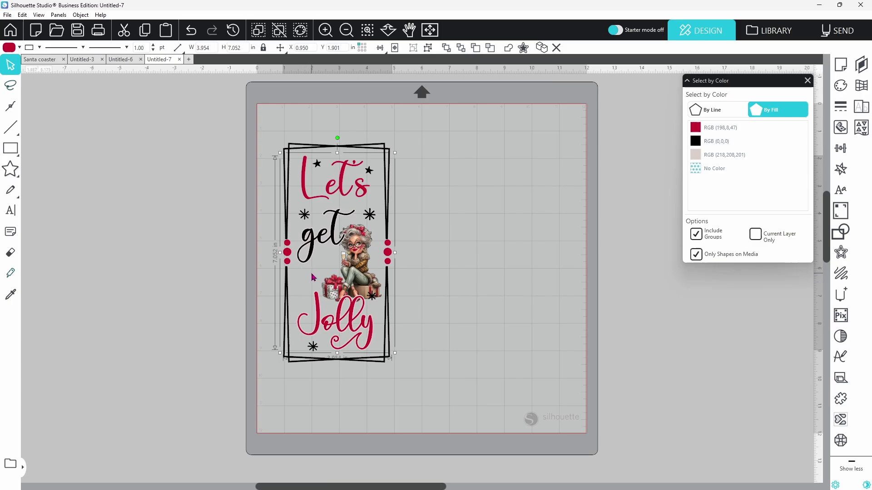
Move the small black star and the asterisk to the left of Mrs. Claus, above Jolly
left_click(371, 174)
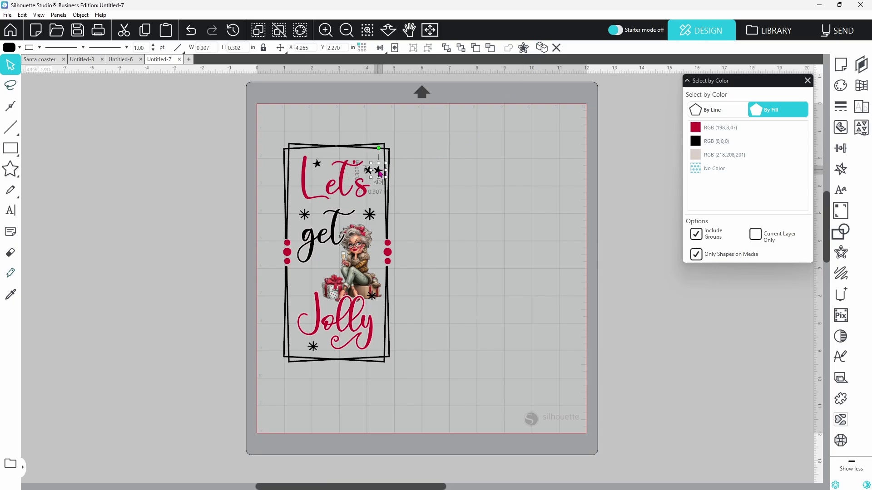
left_click_drag(380, 173, 324, 269)
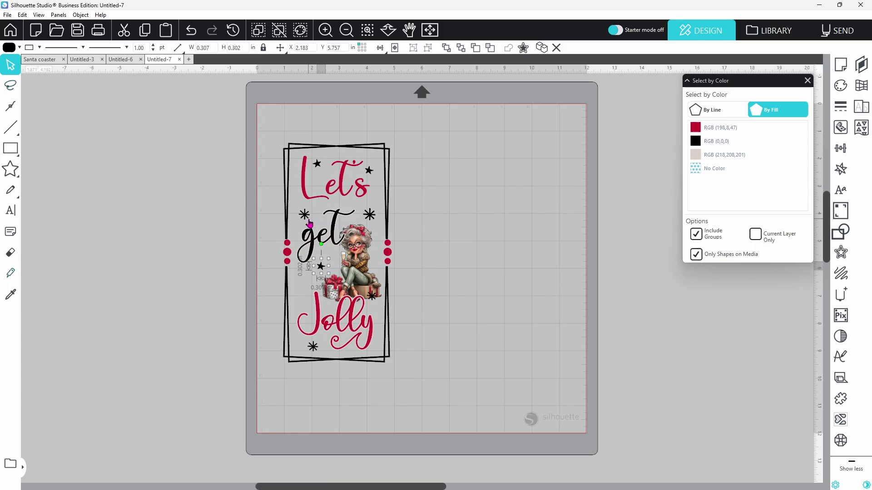
left_click_drag(306, 220, 304, 289)
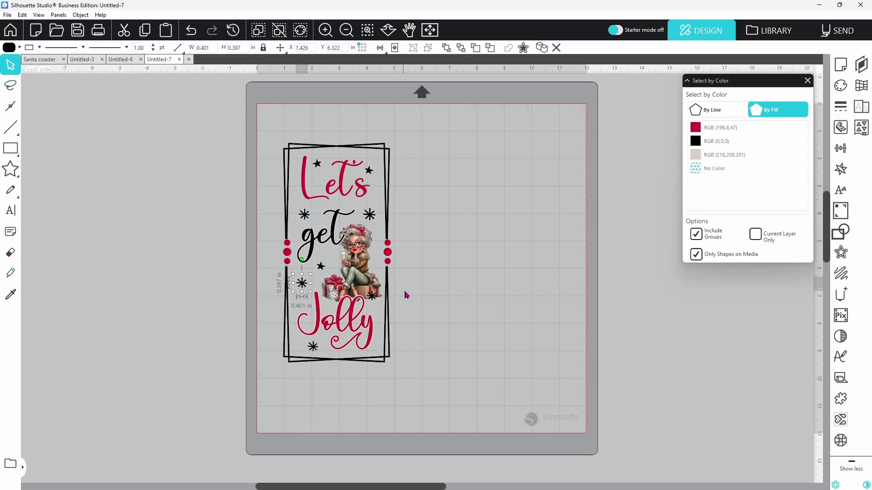
left_click(410, 296)
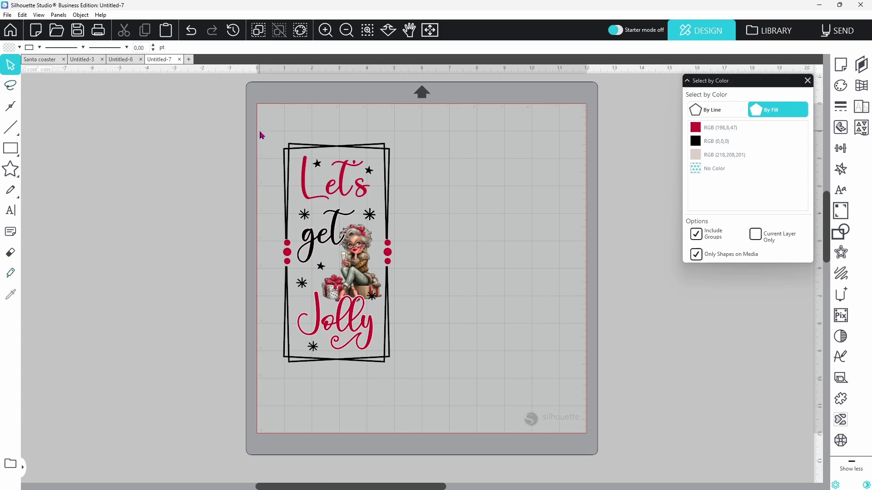
Select all pieces of the Let's get Jolly design and group them
left_click_drag(260, 132, 421, 389)
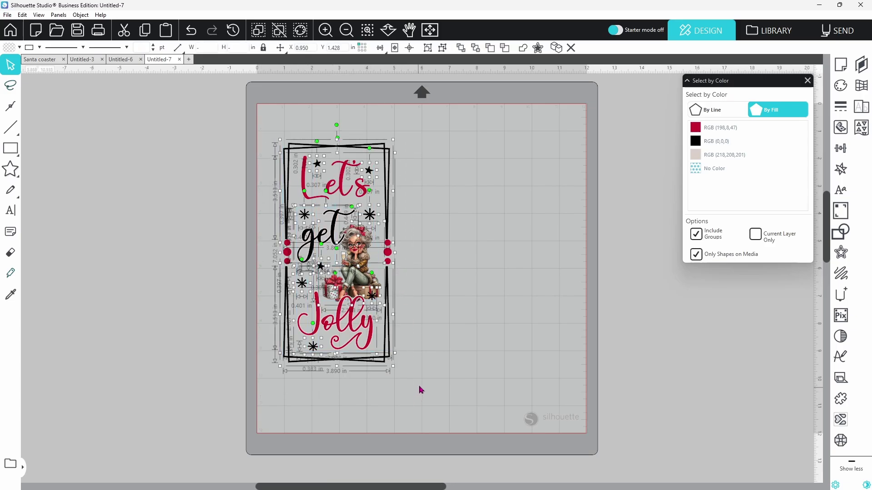
right_click(367, 364)
left_click(411, 246)
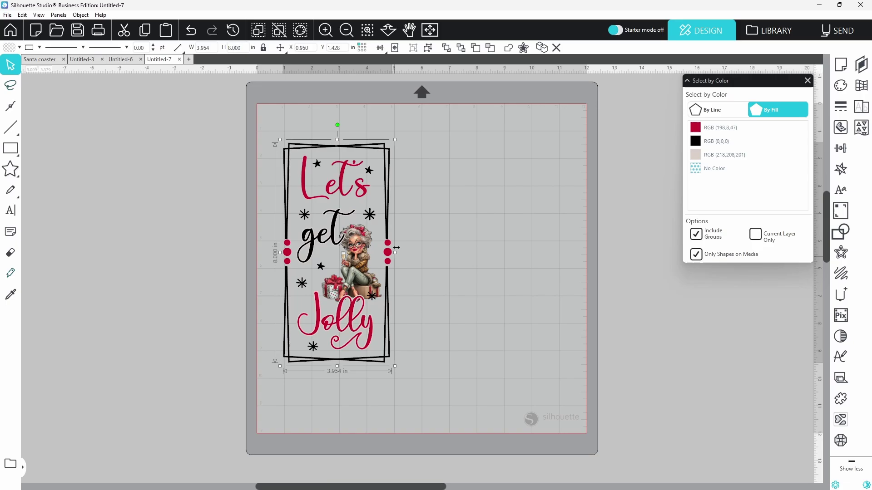
Flip the grouped design horizontally, then undo it so it reads unmirrored
right_click(364, 248)
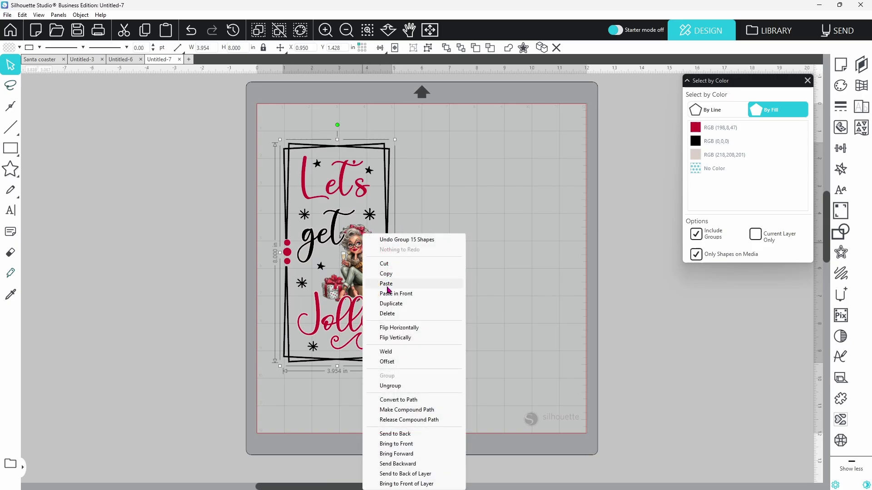
left_click(393, 328)
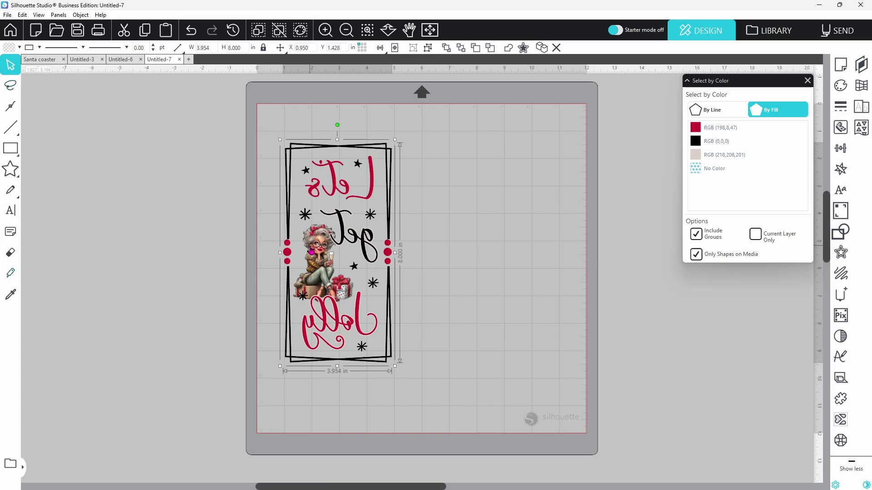
left_click(192, 35)
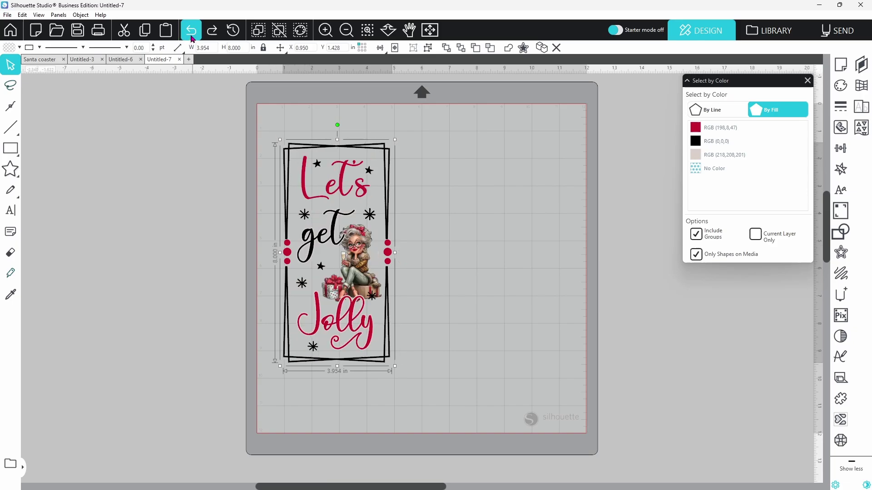
left_click(191, 36)
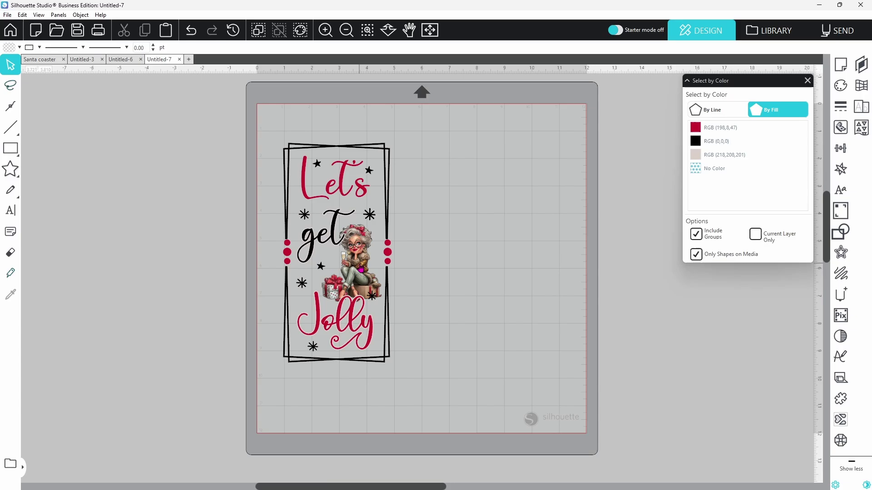
Group the black shapes and the pale shapes by colour, sending the pale group to the back
left_click(695, 129)
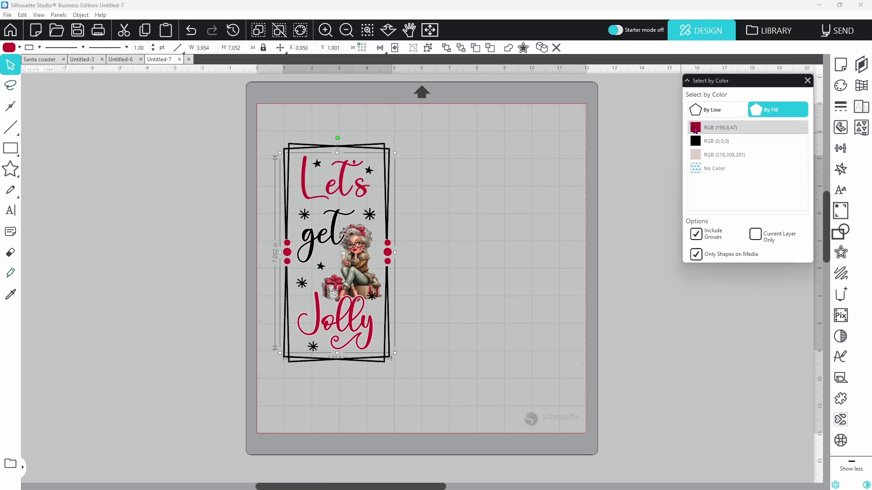
left_click(708, 141)
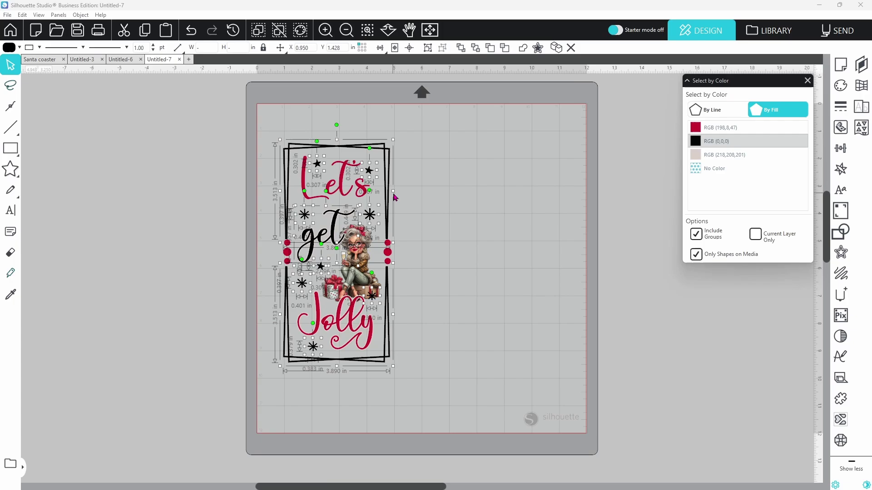
right_click(393, 195)
left_click(415, 344)
left_click(709, 154)
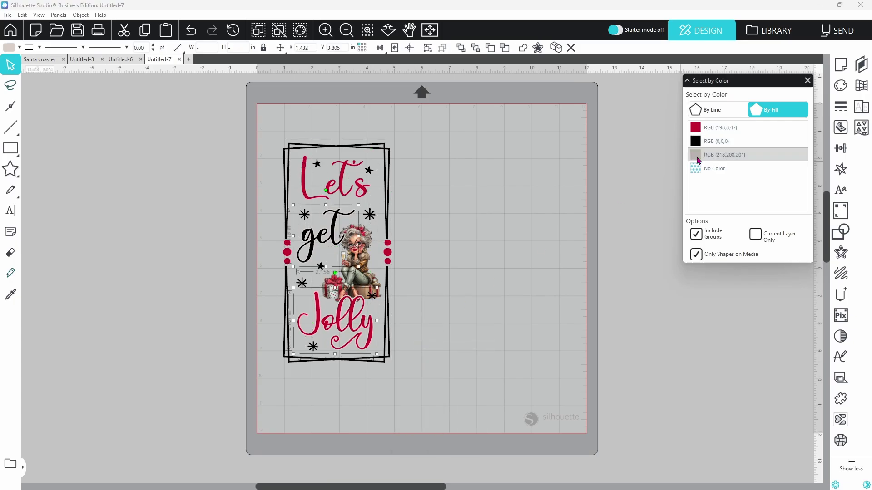
right_click(359, 207)
left_click(390, 358)
right_click(370, 338)
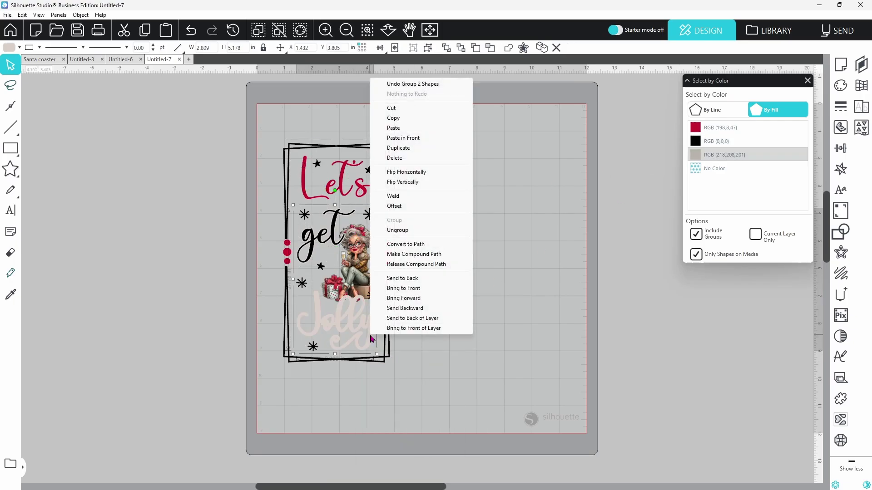
left_click(382, 278)
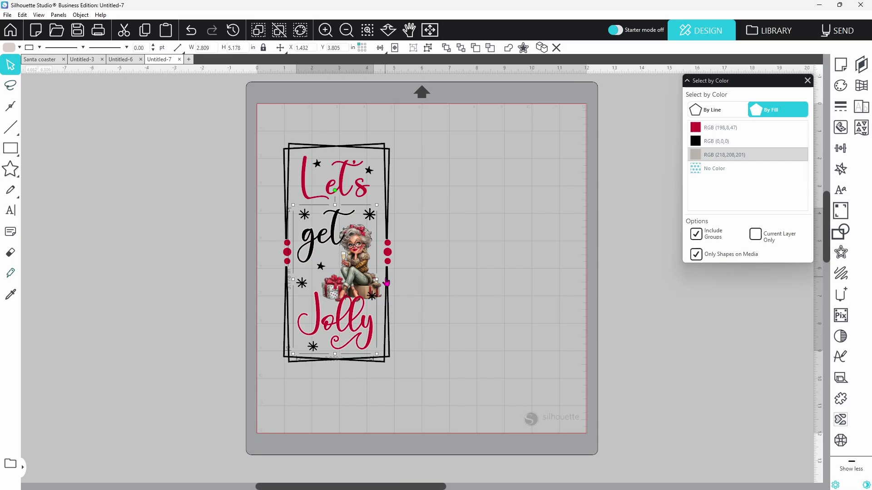
Spread the red lettering, black frame, pale offsets and Mrs. Claus image apart on the mat
left_click(363, 275)
right_click(363, 274)
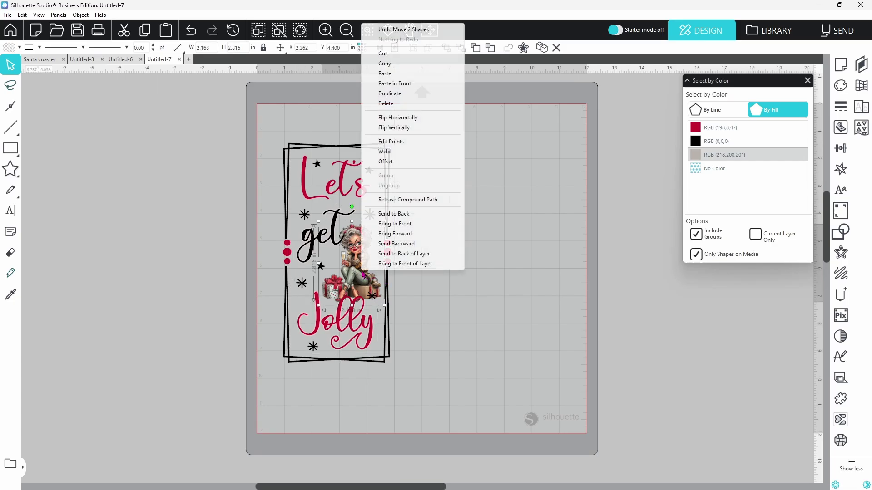
left_click(413, 274)
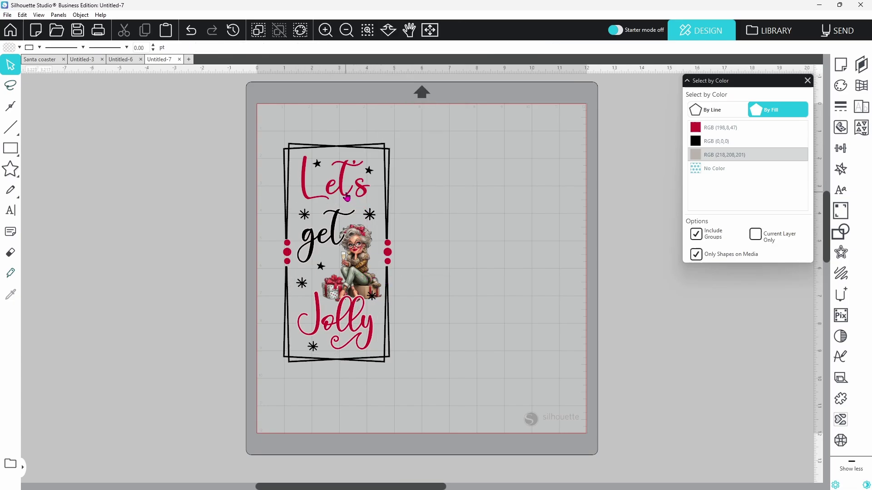
left_click_drag(347, 198, 530, 151)
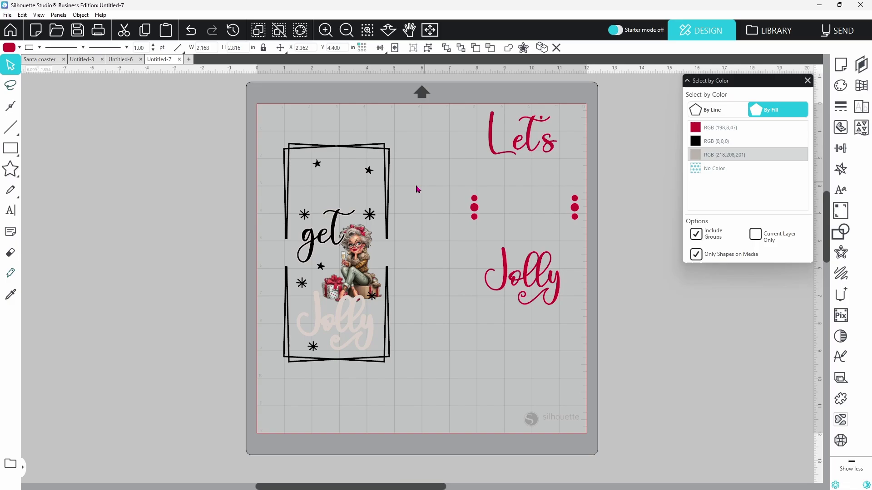
left_click_drag(370, 253, 416, 199)
left_click_drag(379, 297, 482, 412)
double_click(461, 393)
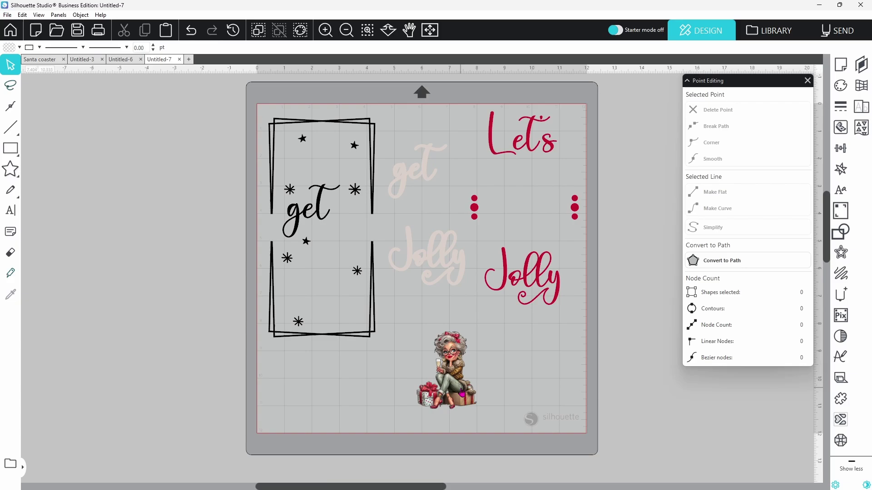
left_click(462, 393)
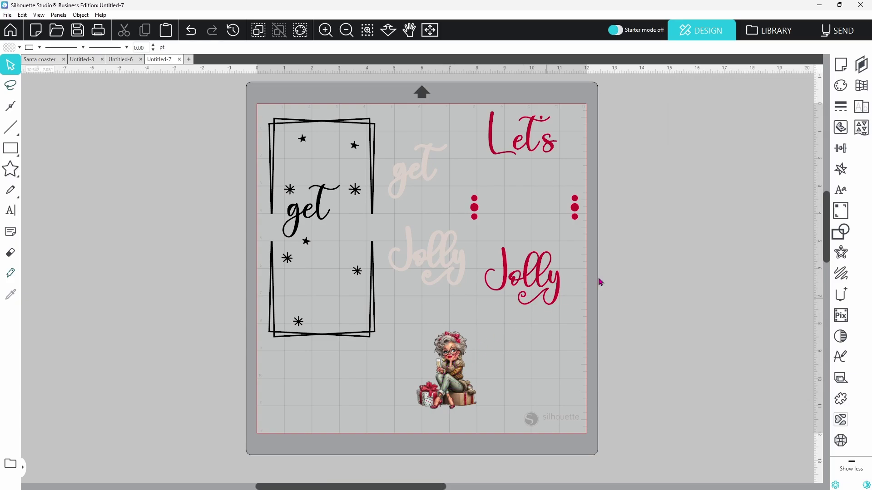
Add a 0.030 in offset outline around Mrs. Claus, group them, and go to Send
left_click(840, 253)
left_click(462, 393)
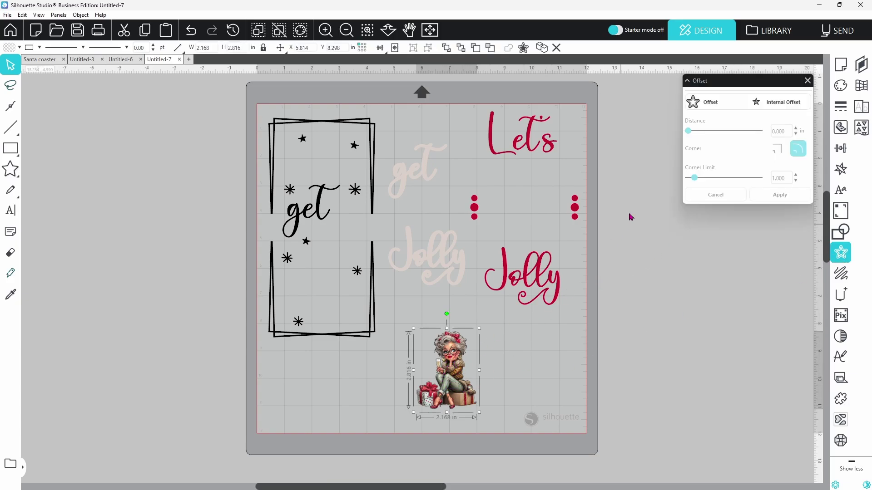
left_click(710, 107)
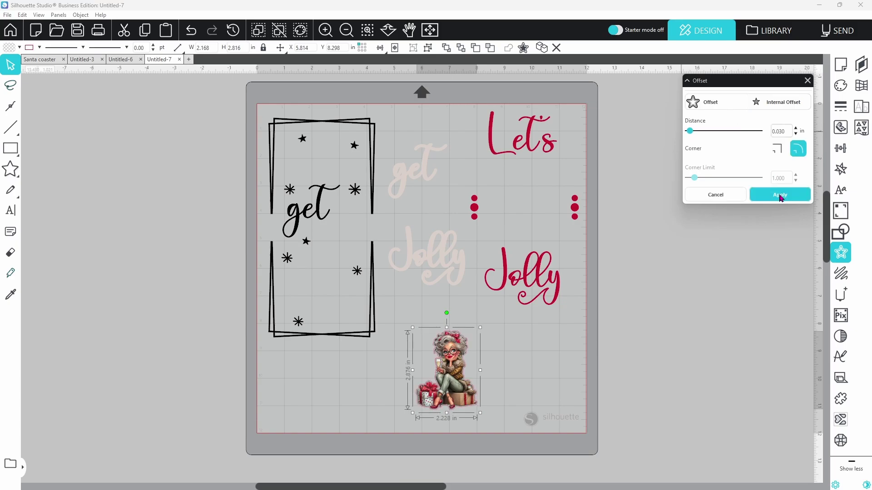
left_click(780, 194)
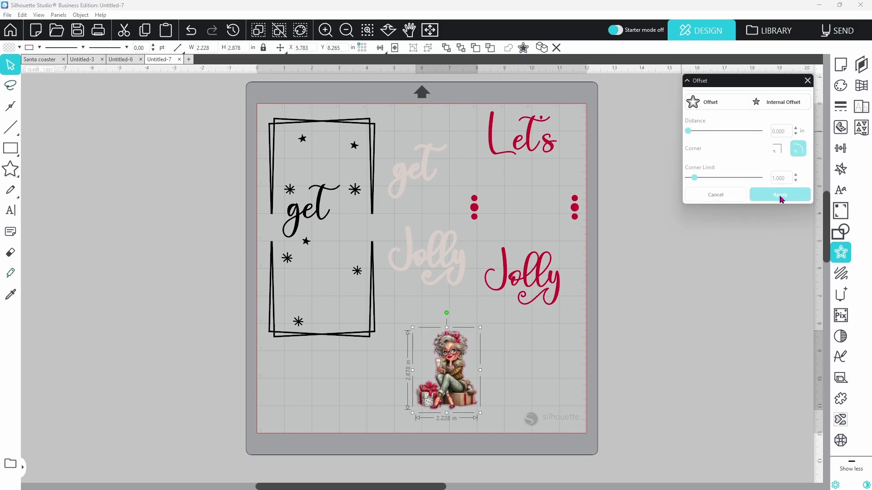
right_click(460, 405)
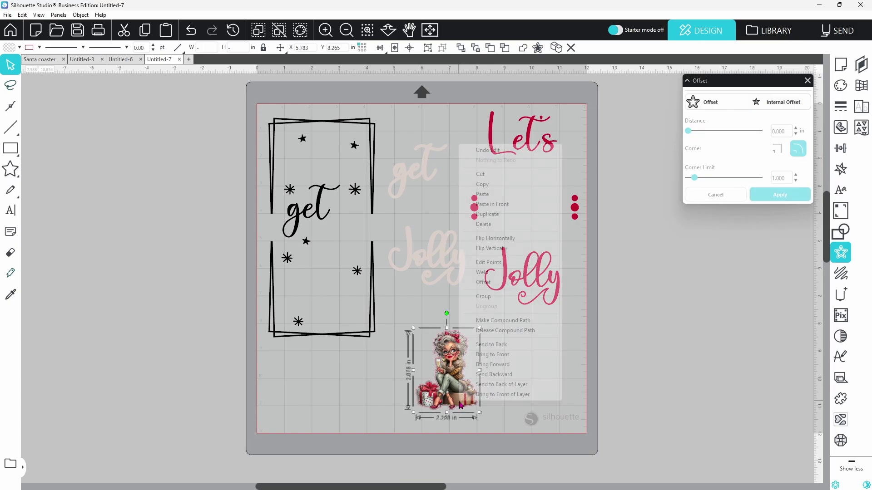
left_click(489, 299)
left_click(835, 33)
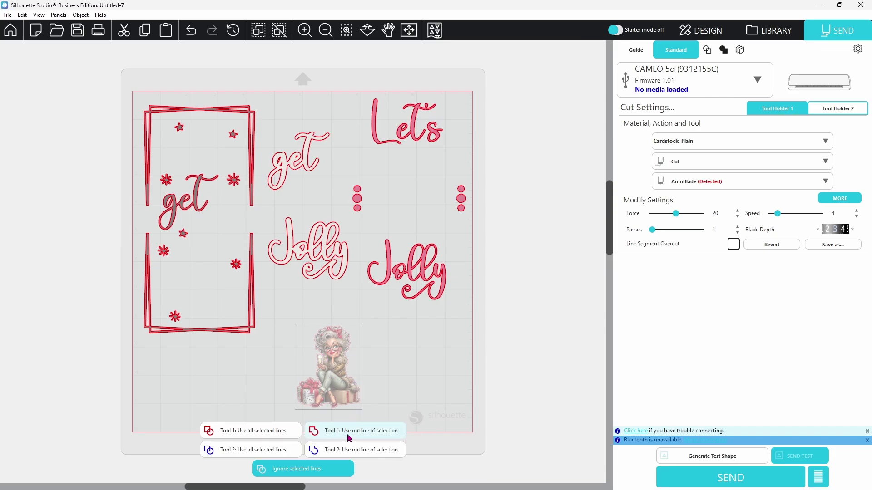
Set Tool 1 to cut along the outline of the selected Mrs. Claus image
left_click(388, 435)
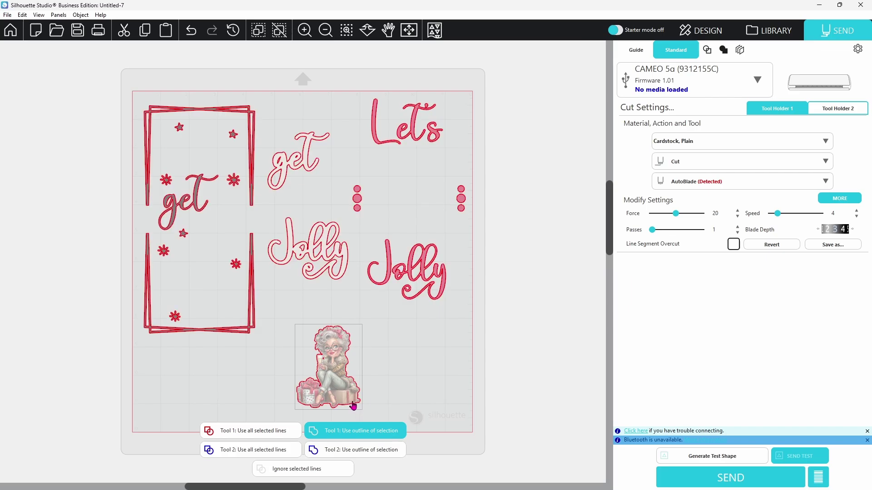